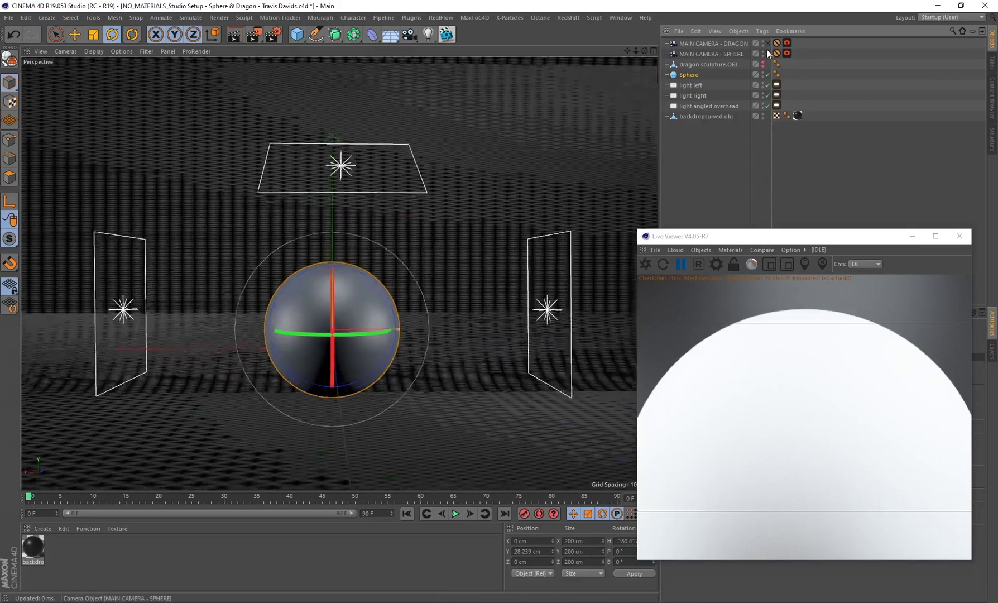
View the scene through MAIN CAMERA - SPHERE and apply a newly created Octane Mix Material to the sphere
left_click(767, 54)
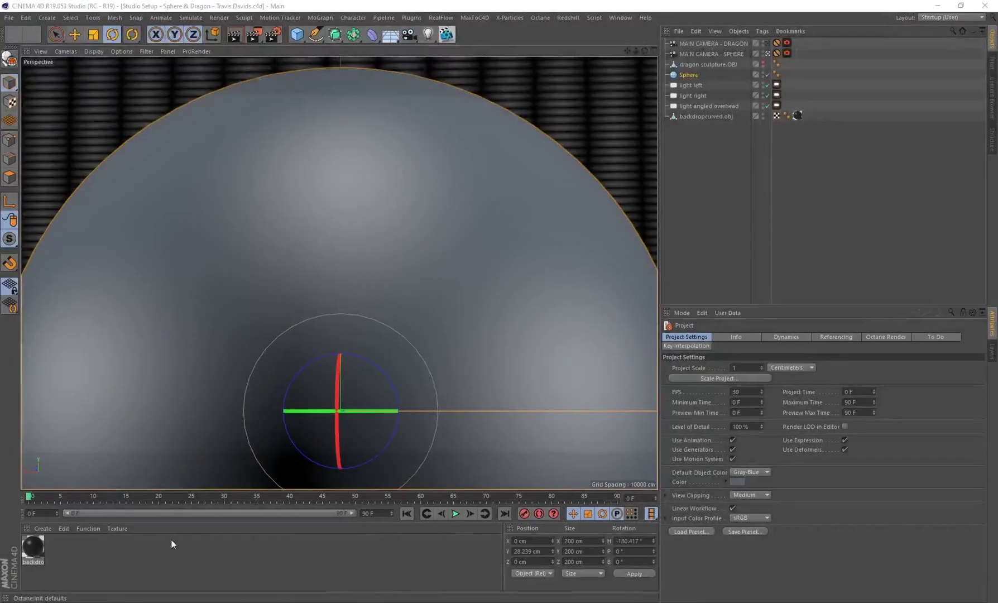
left_click(42, 528)
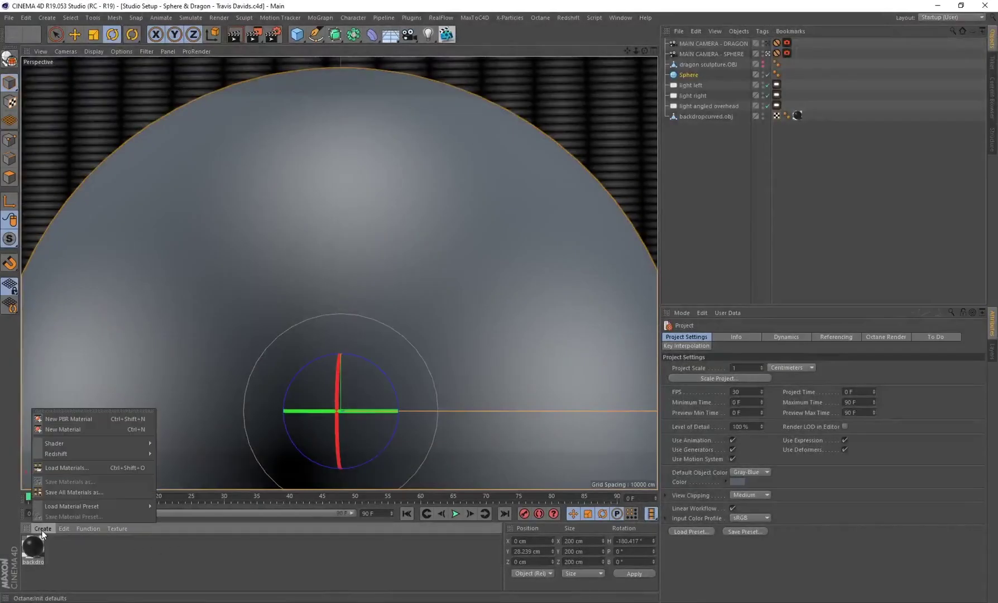
mouse_move(109, 443)
mouse_move(184, 430)
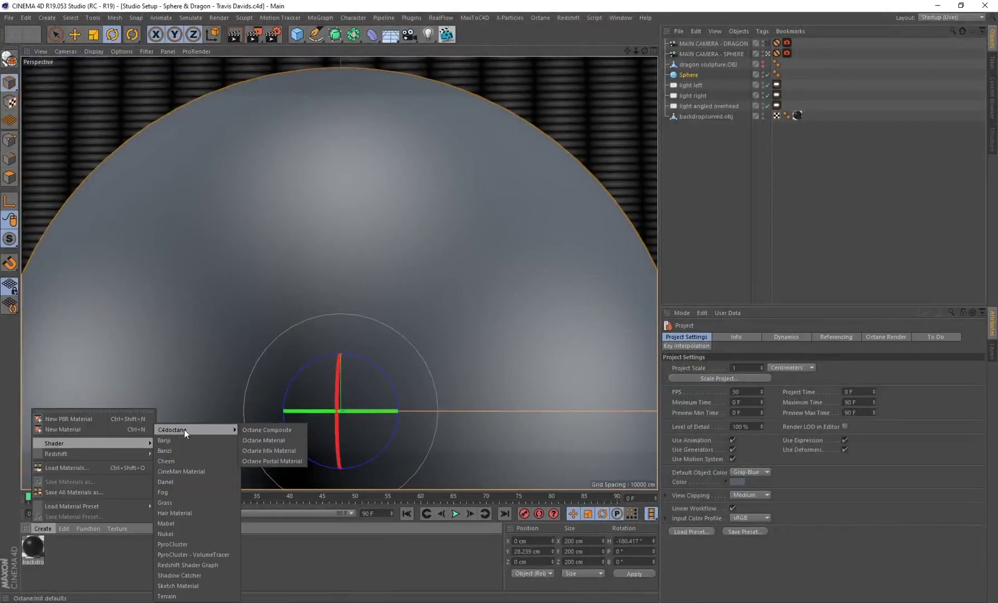
left_click(272, 450)
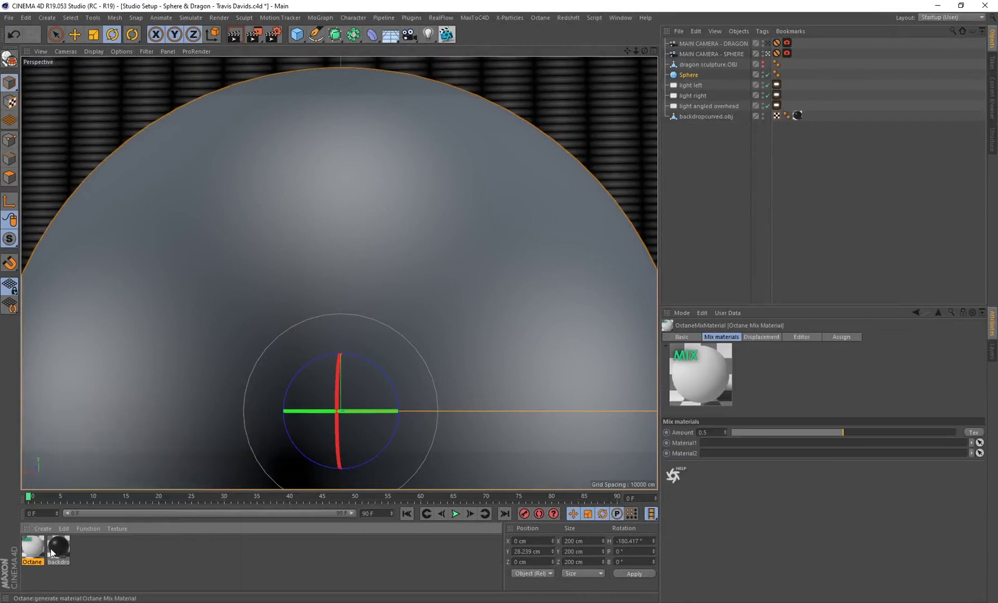
left_click_drag(208, 289, 276, 258)
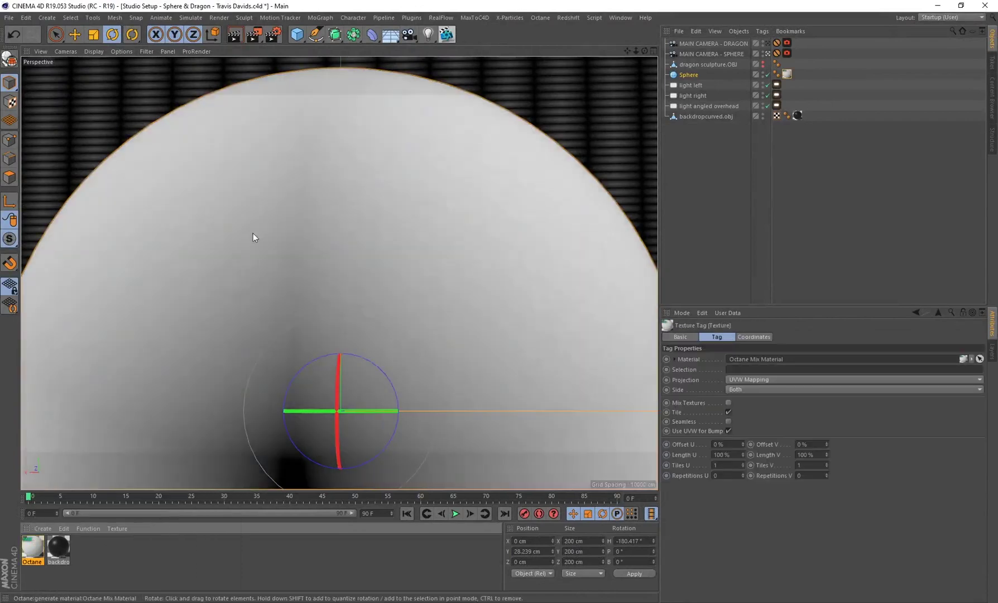
Open the Octane Live Viewer and place its window clear of the sphere viewport
left_click(413, 19)
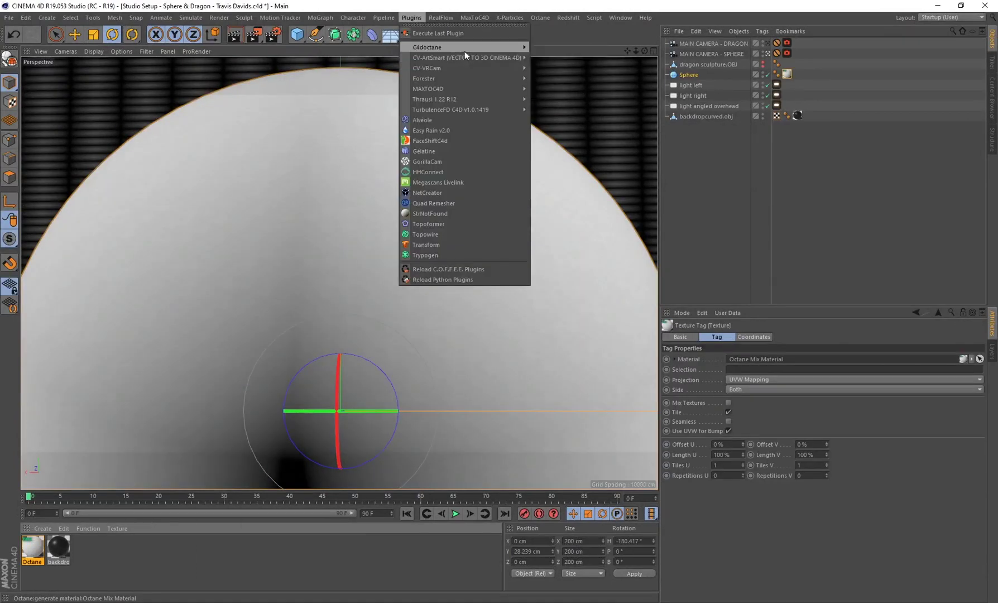
mouse_move(465, 48)
left_click(555, 61)
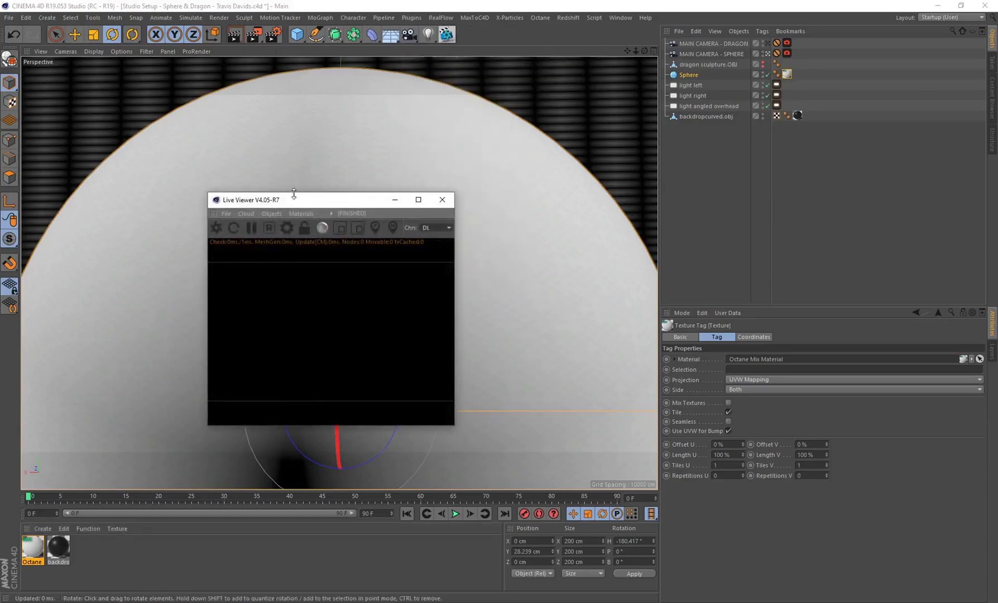
left_click_drag(291, 197, 720, 350)
Open the Octane Mix Material in the Octane Node Editor
double_click(33, 548)
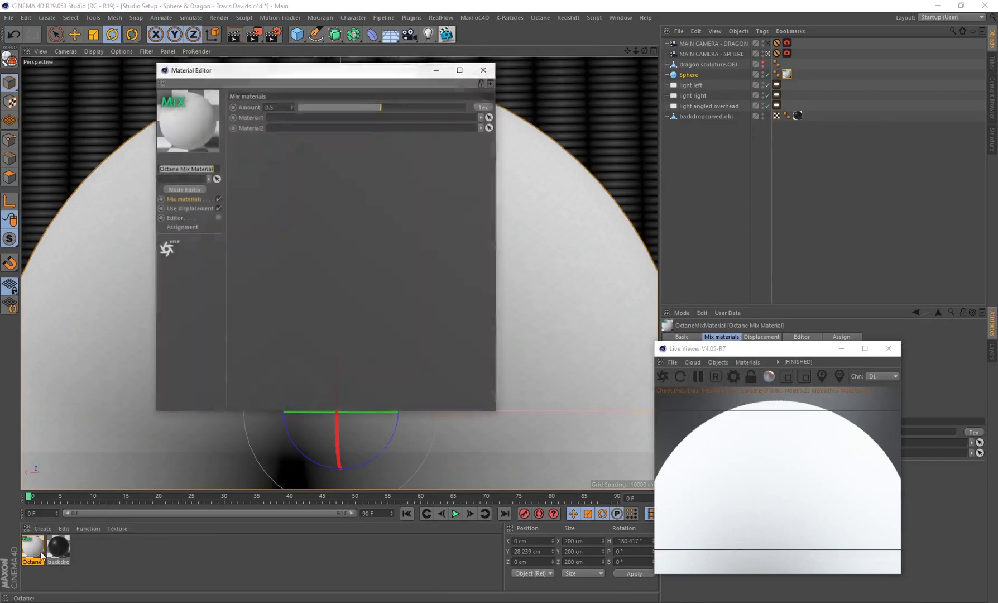
left_click(178, 189)
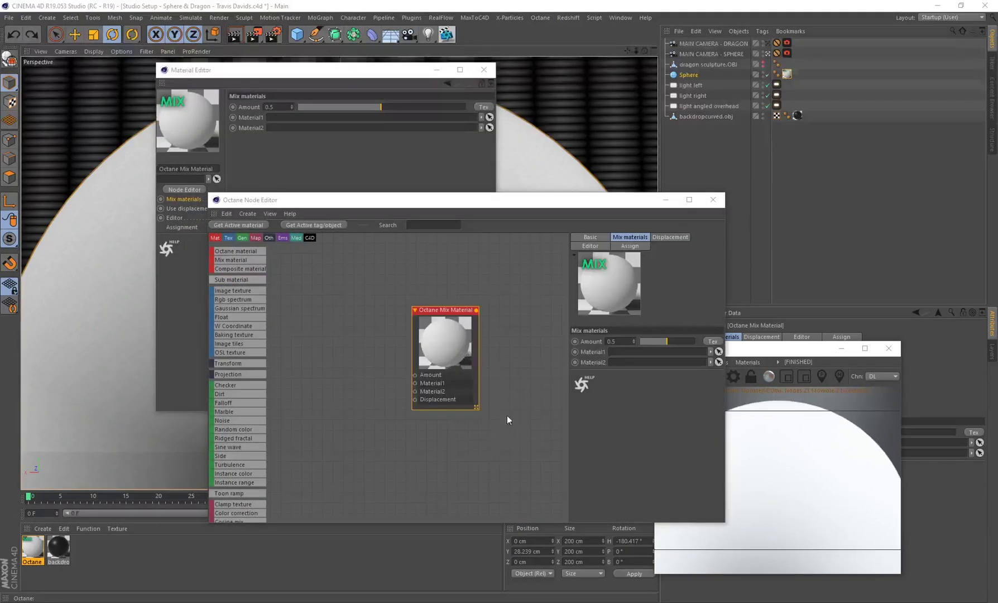
left_click(453, 334)
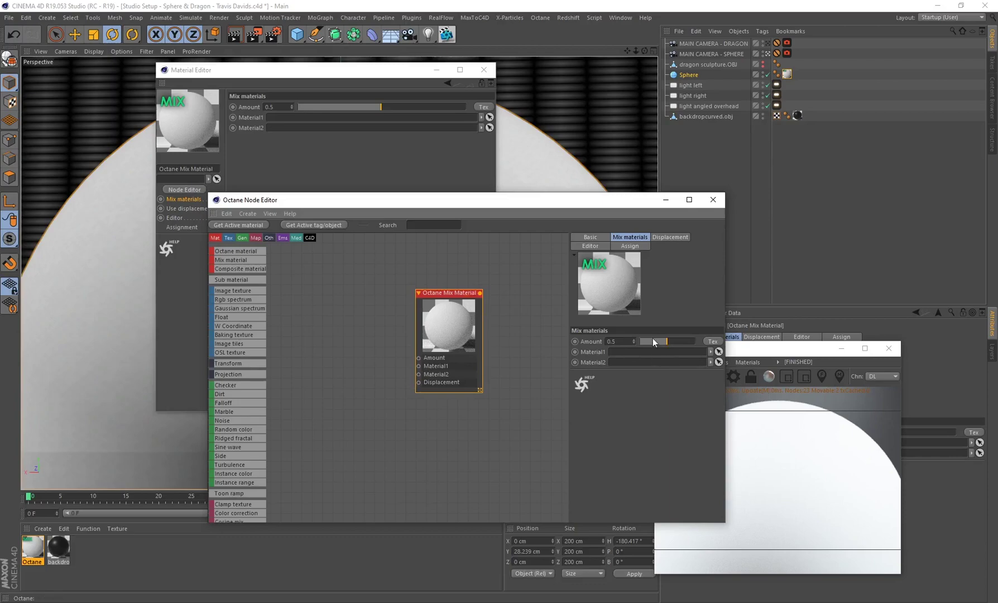
Try a mix amount of about 0.74 on the Octane Mix Material and reset it to 0.5
mouse_move(664, 343)
left_mouse_down()
mouse_move(648, 340)
mouse_move(679, 342)
left_mouse_up()
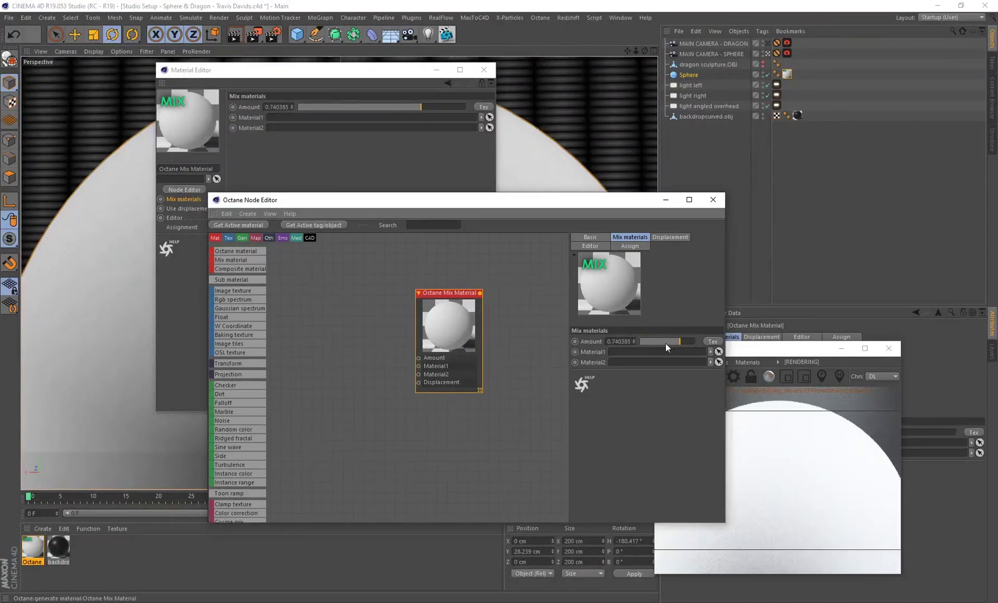
double_click(633, 341)
type("0.5")
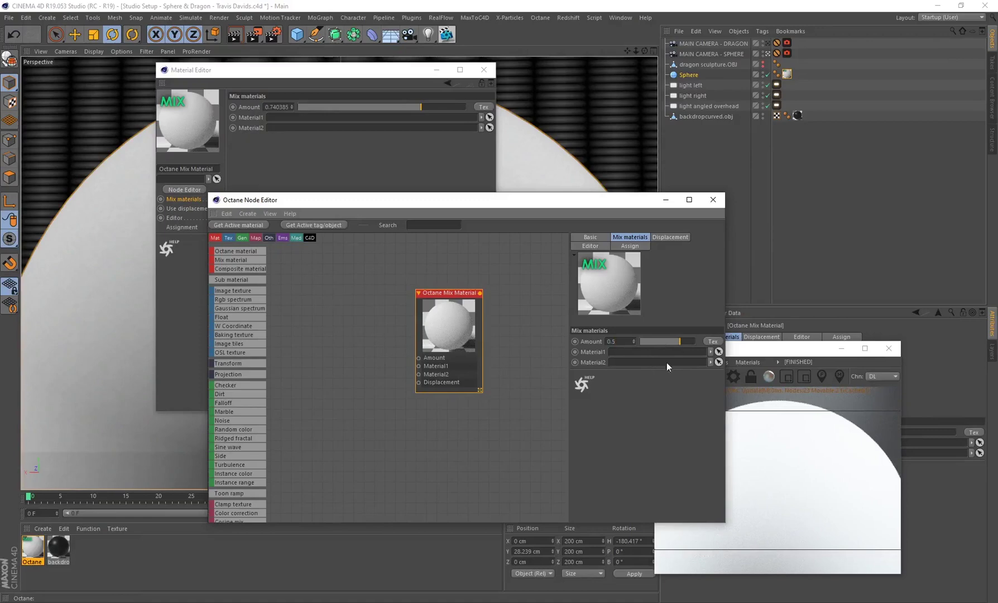
key("Return")
Add an Octane Material node and connect it to the Material2 input of the Octane Mix Material
left_click_drag(432, 323, 457, 323)
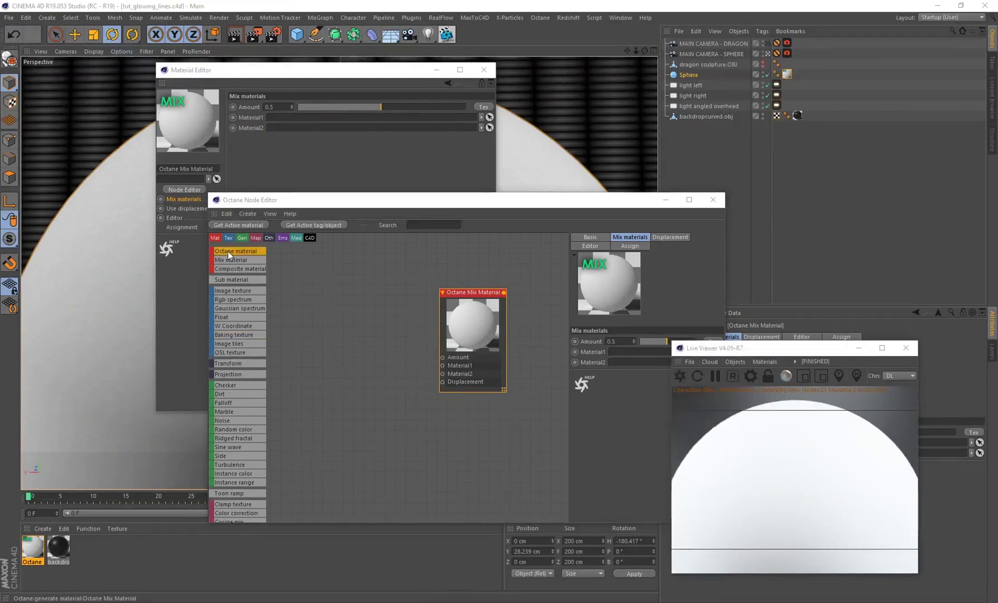
left_click_drag(226, 250, 274, 263)
left_click_drag(348, 413, 348, 413)
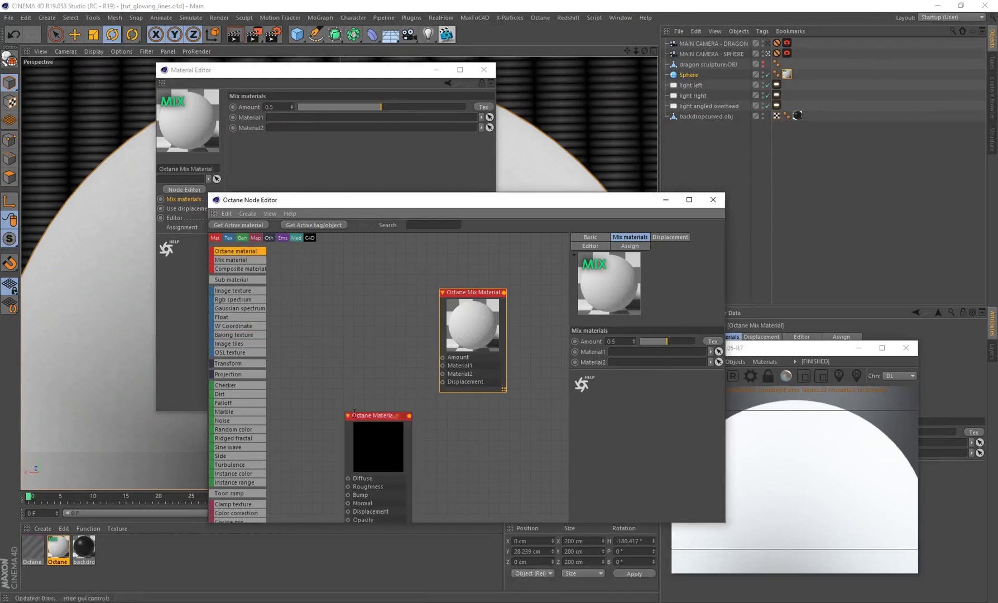
left_click_drag(409, 415, 442, 379)
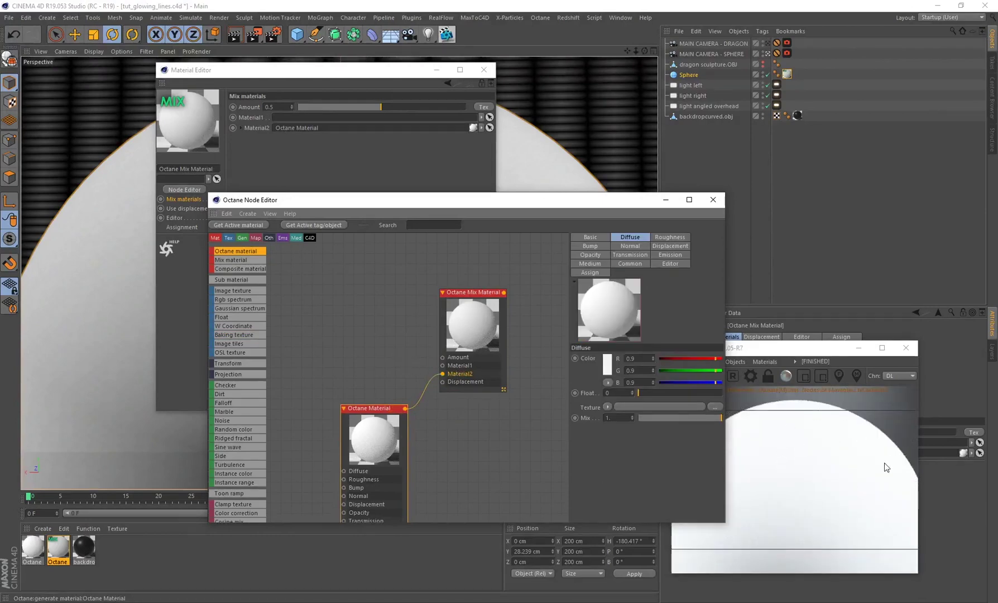
Change the material type of the connected Octane Material node to Glossy
middle_click_drag(446, 443, 465, 400)
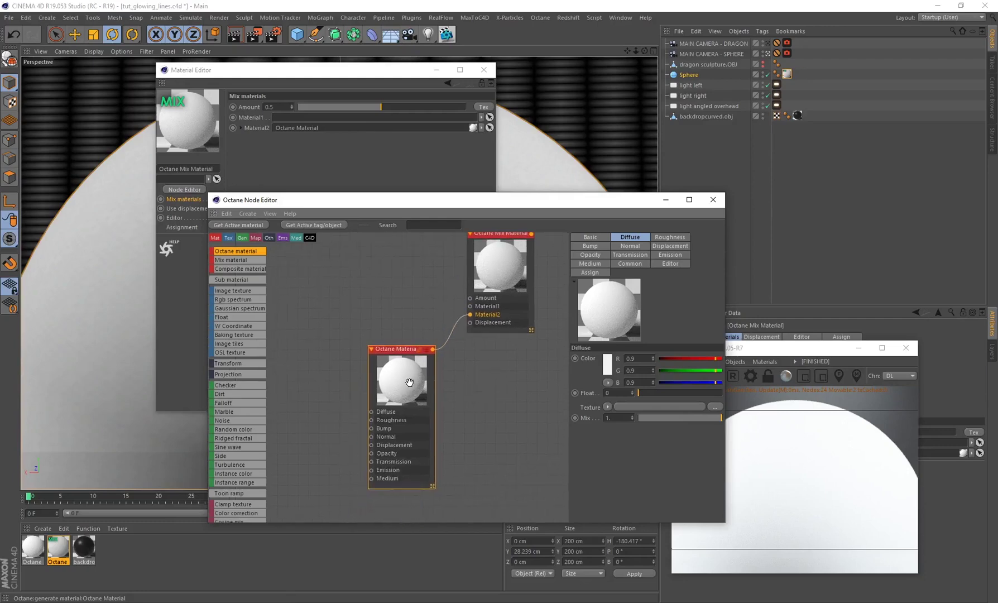
left_click(591, 238)
left_click(635, 377)
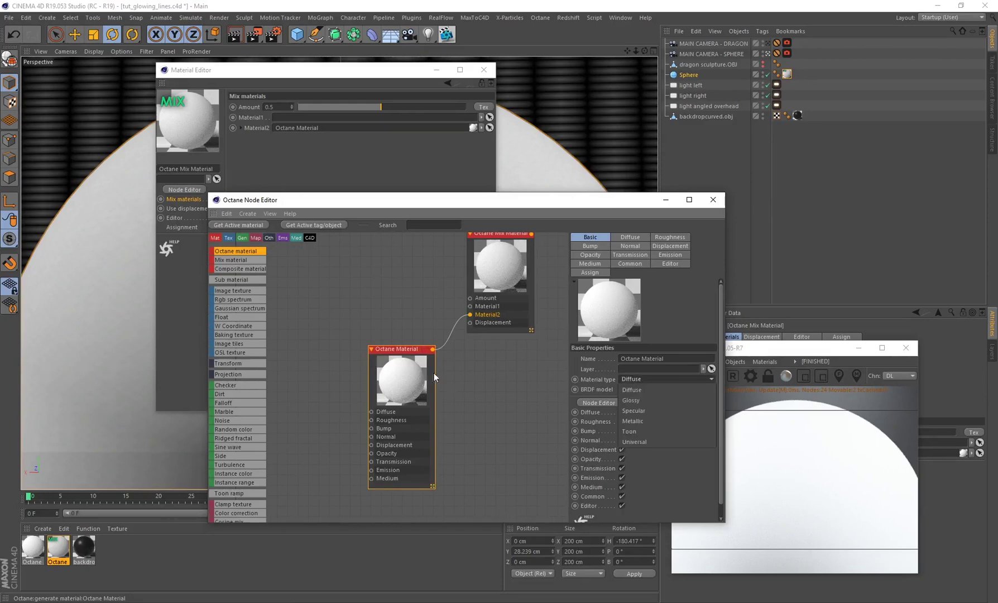
left_click(638, 402)
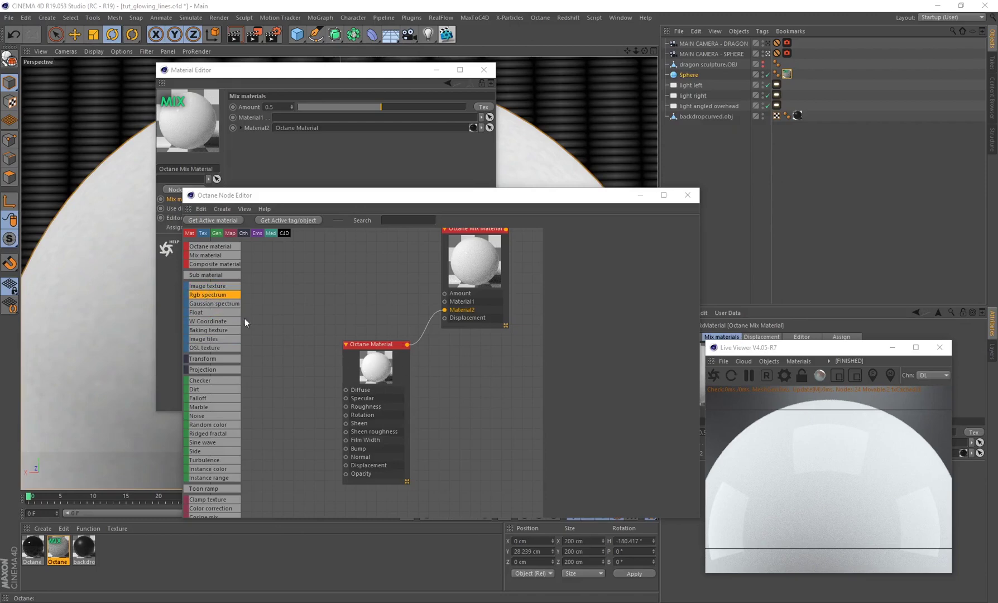
Connect an RGB spectrum node to the glossy material's Diffuse input and set its color to near-black with a 4% value
left_click_drag(279, 419, 346, 390)
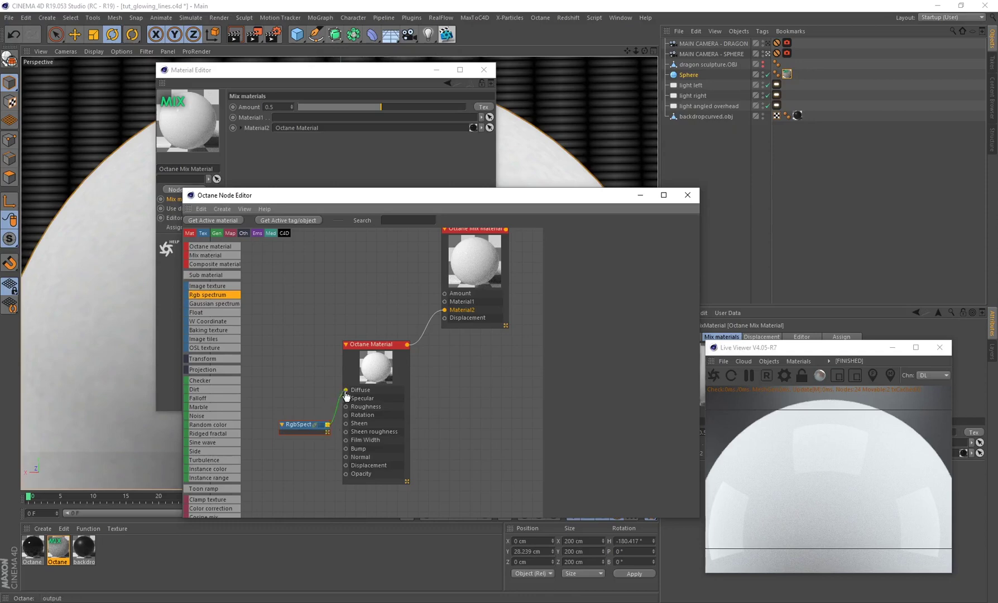
left_click(294, 429)
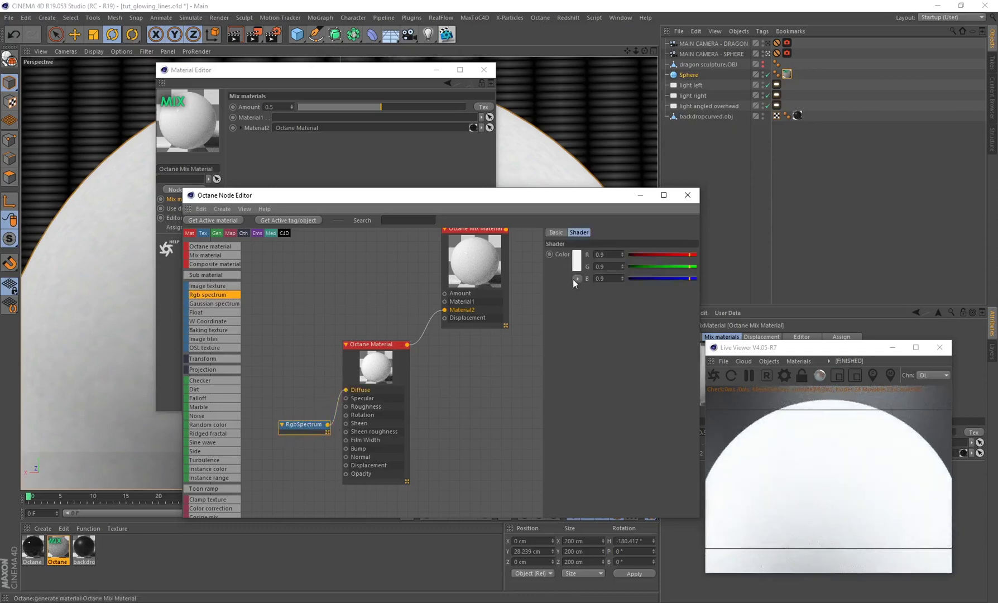
left_click(577, 266)
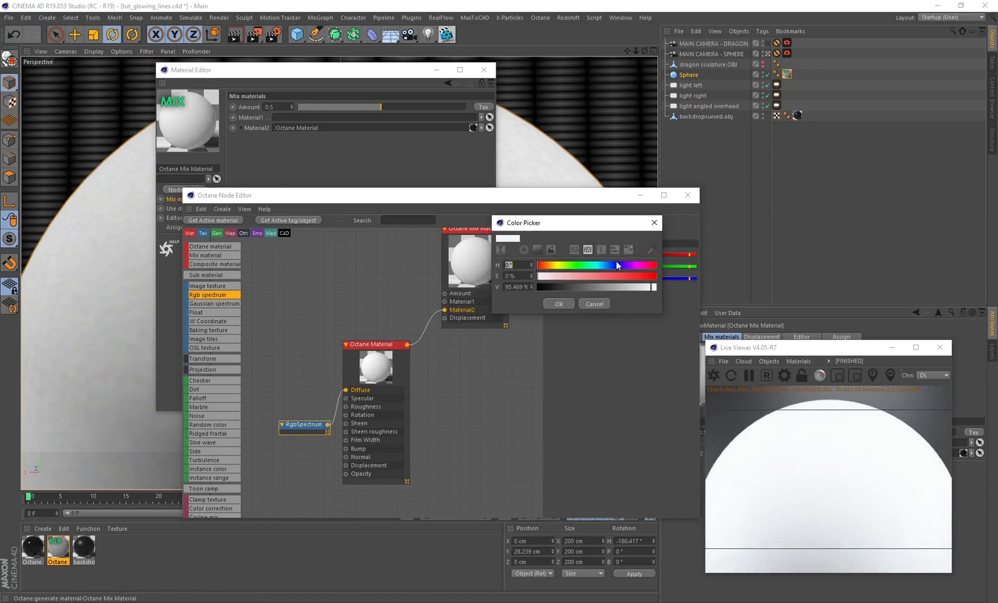
left_click_drag(554, 286, 542, 287)
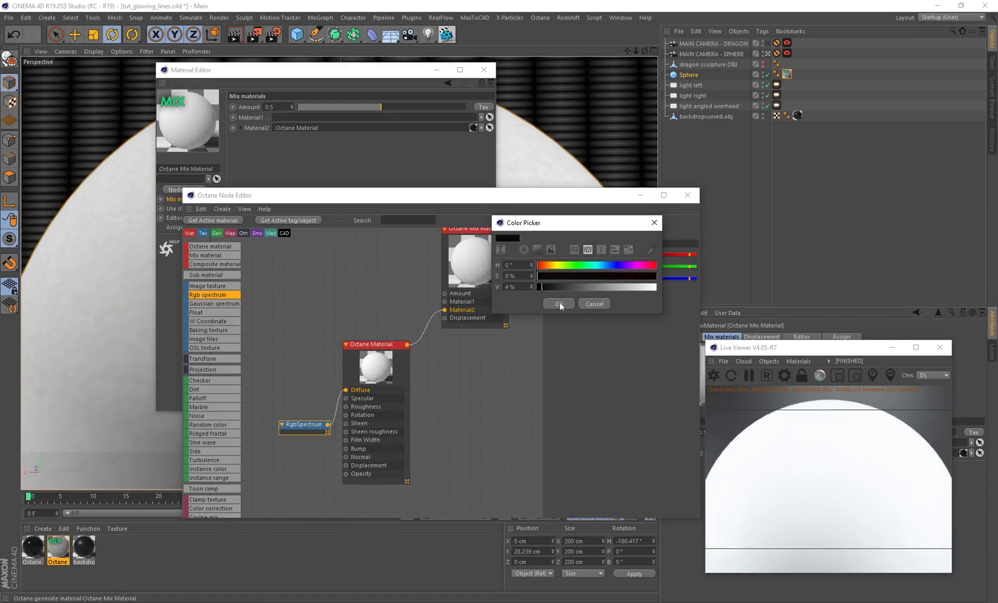
left_click(561, 306)
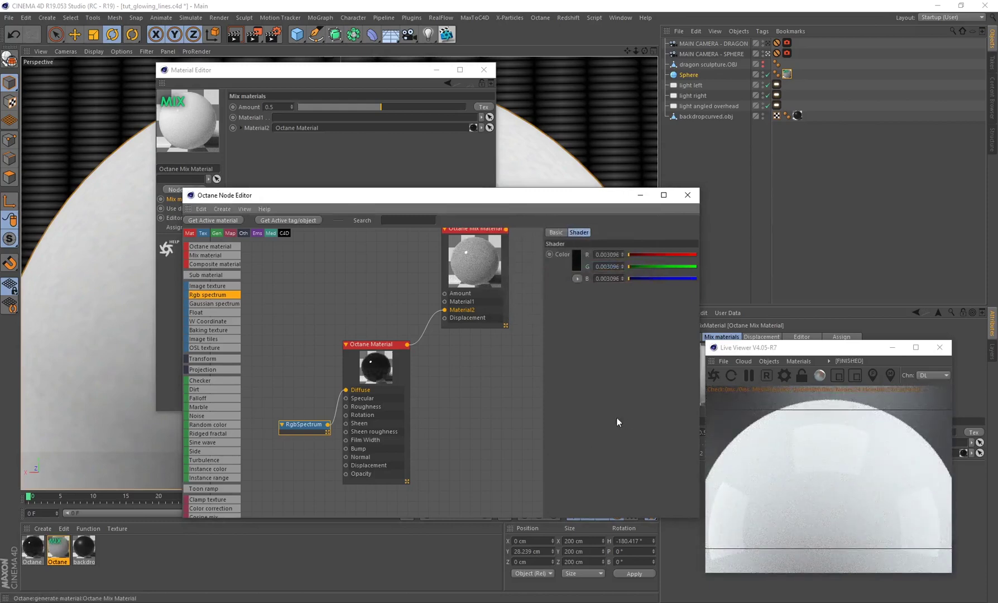
Set the Octane Mix Material's mix amount to 0.01
left_click(481, 259)
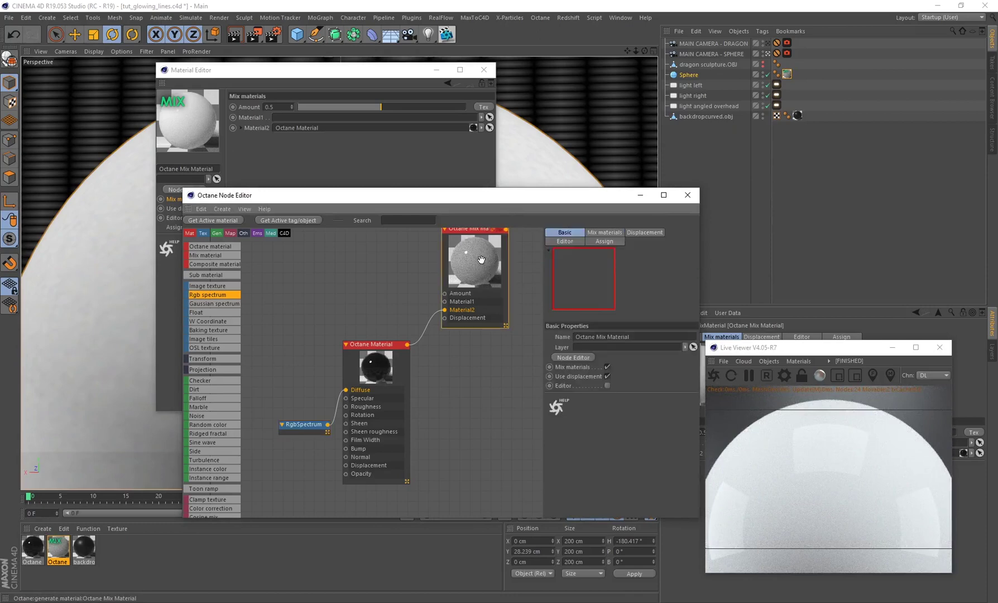
left_click(608, 233)
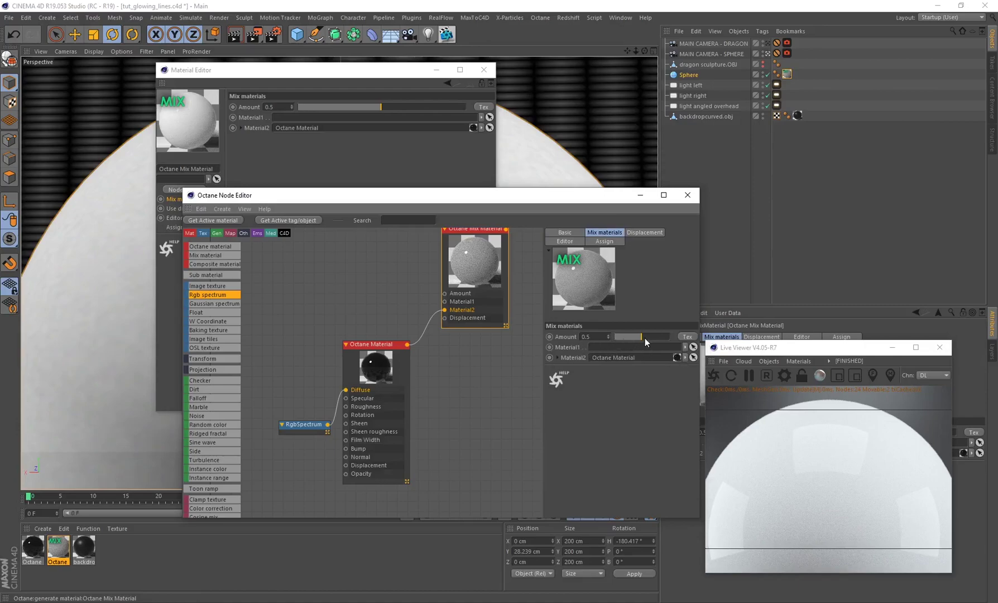
left_click_drag(642, 339, 616, 338)
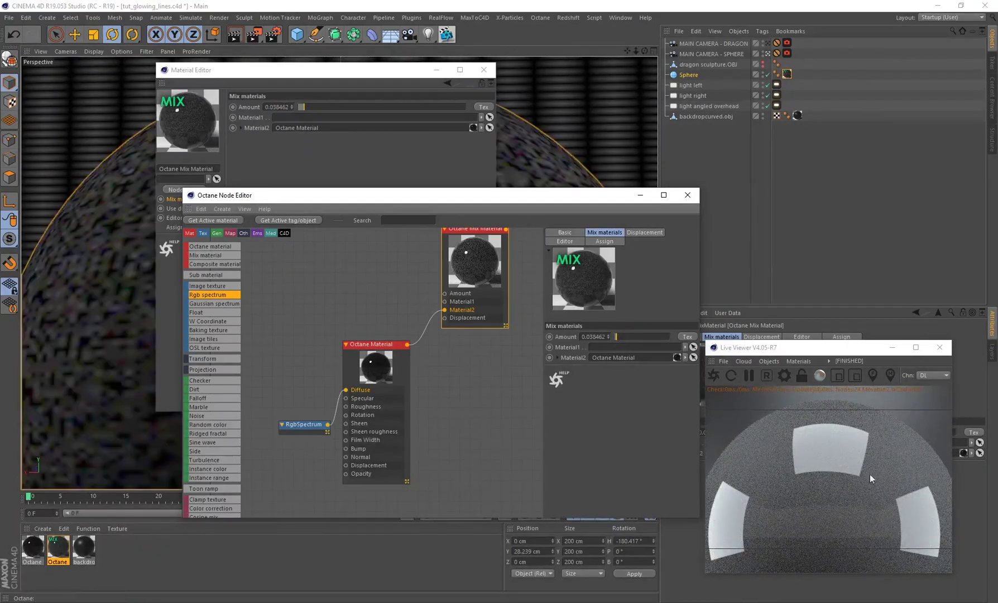
mouse_move(626, 336)
left_mouse_down()
mouse_move(666, 338)
mouse_move(615, 342)
left_mouse_up()
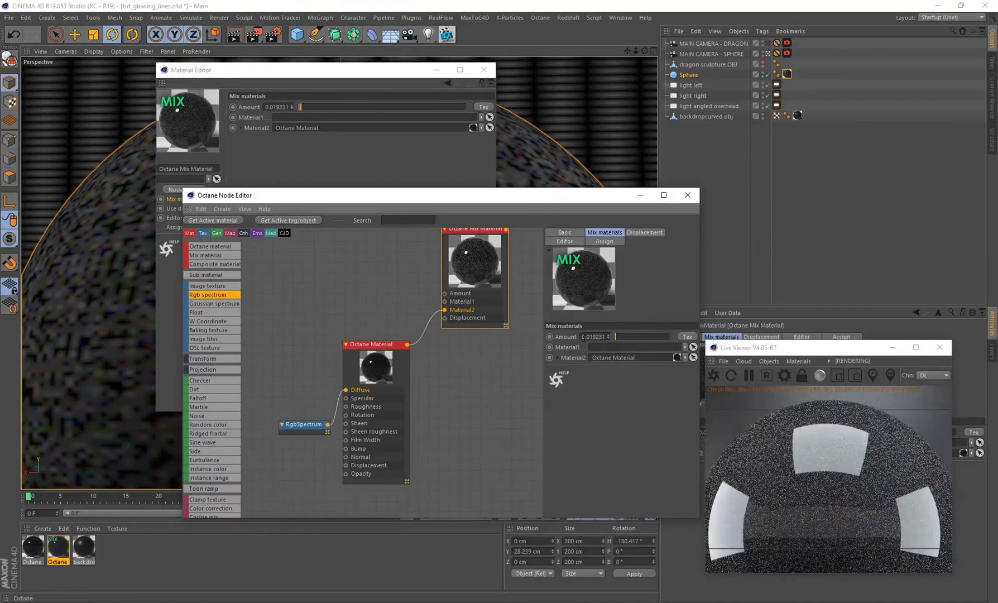
double_click(592, 336)
type("0.01")
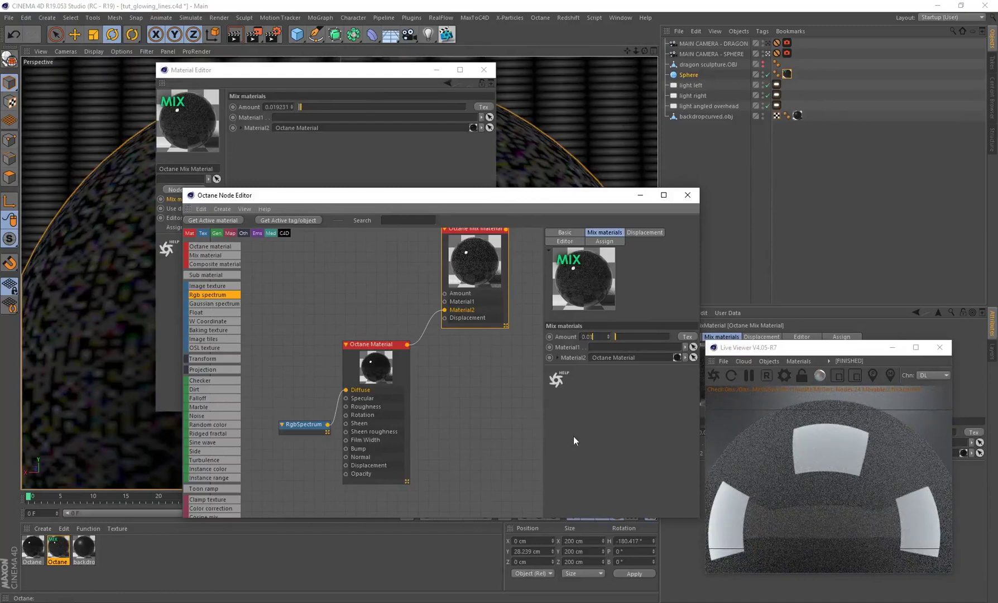
key("Return")
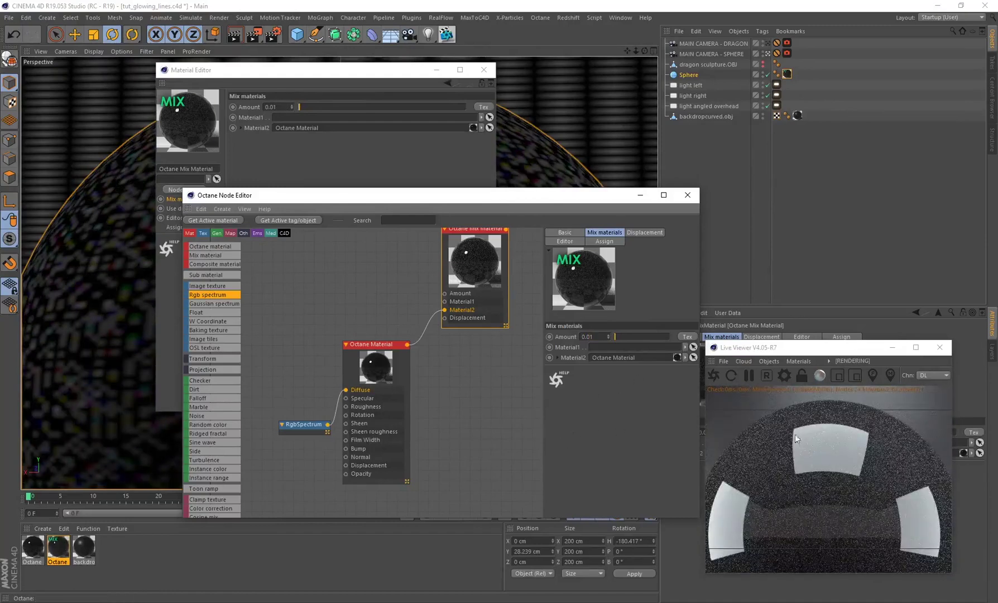
Set the Roughness float of the glossy Octane Material to 0.24
left_click(497, 432)
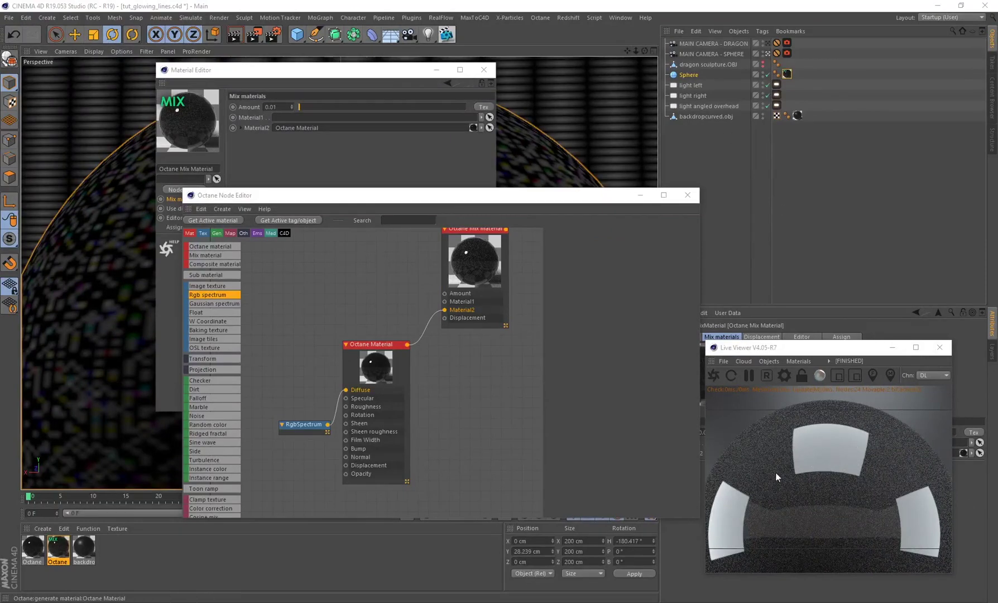
left_click(397, 370)
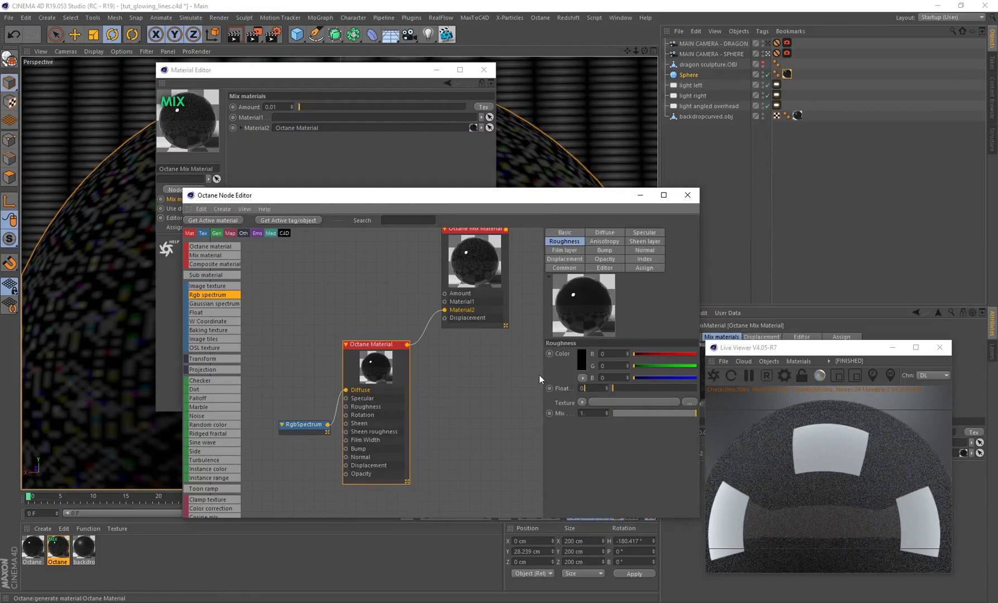
left_click(632, 388)
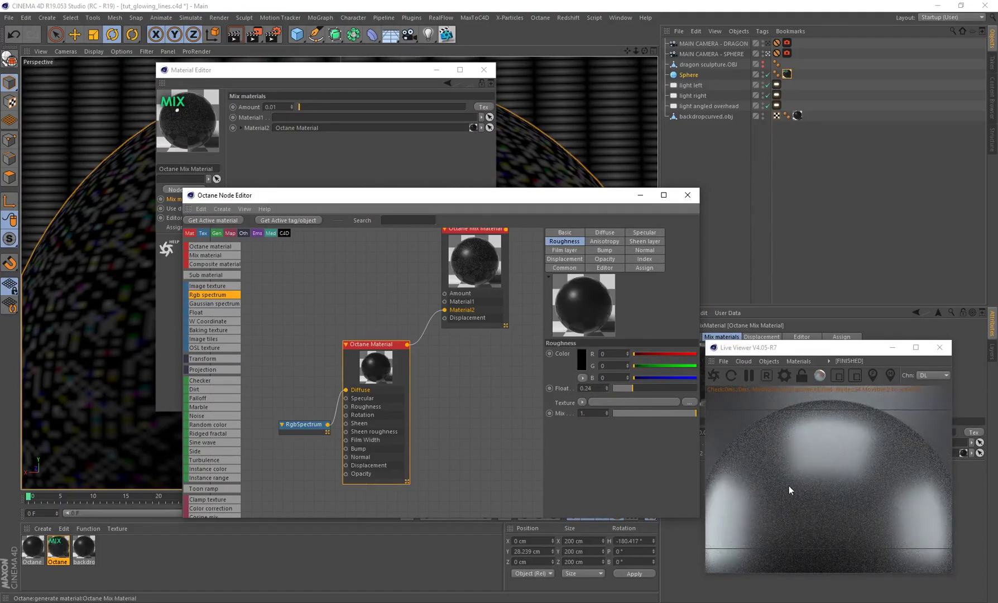
Add a Noise node and connect it to both the Specular and Bump inputs of the glossy Octane Material
left_click(304, 424)
scroll(502, 391, "down", 2)
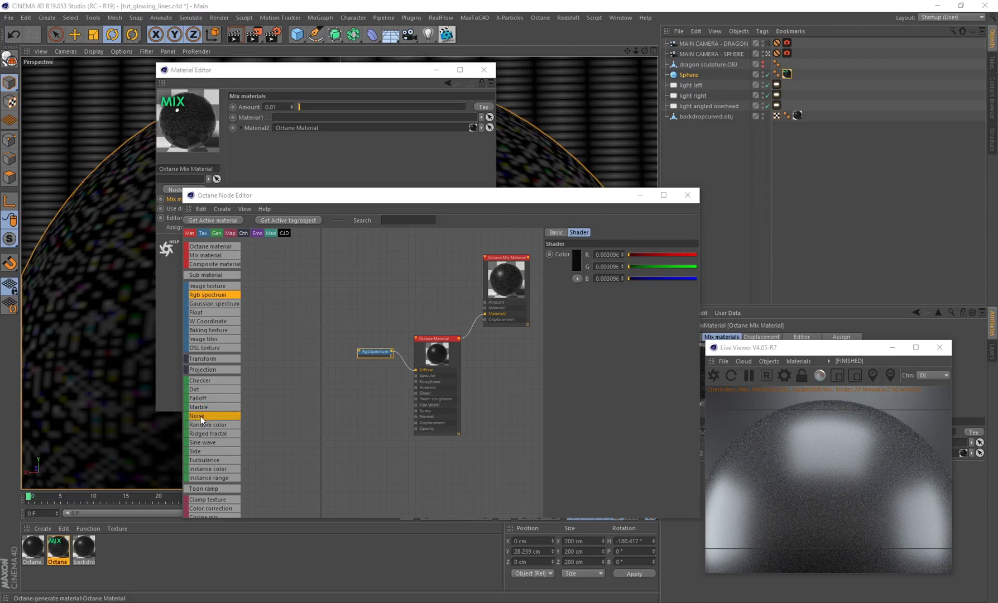
left_click_drag(200, 418, 416, 375)
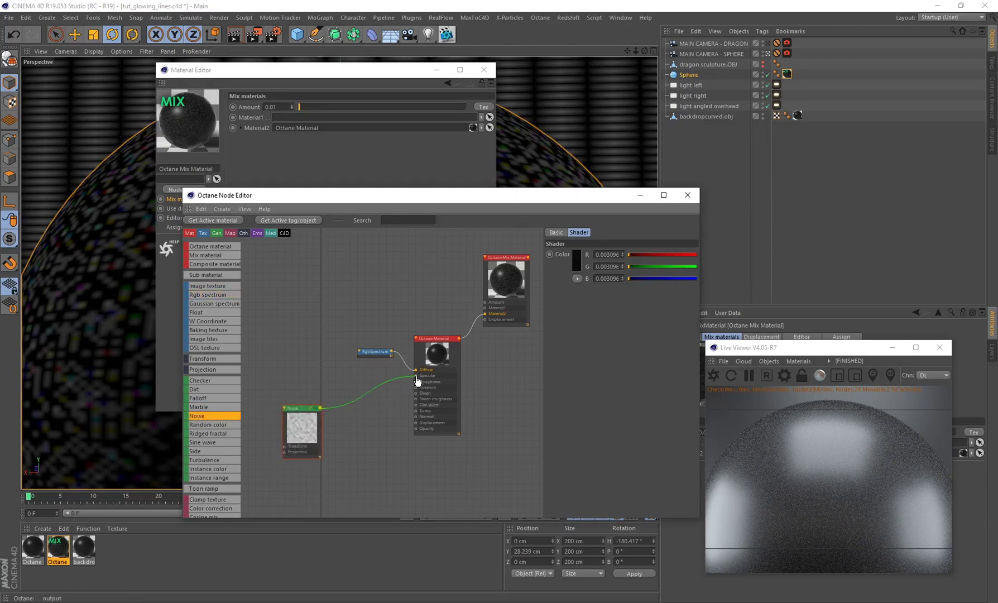
left_click_drag(320, 408, 416, 411)
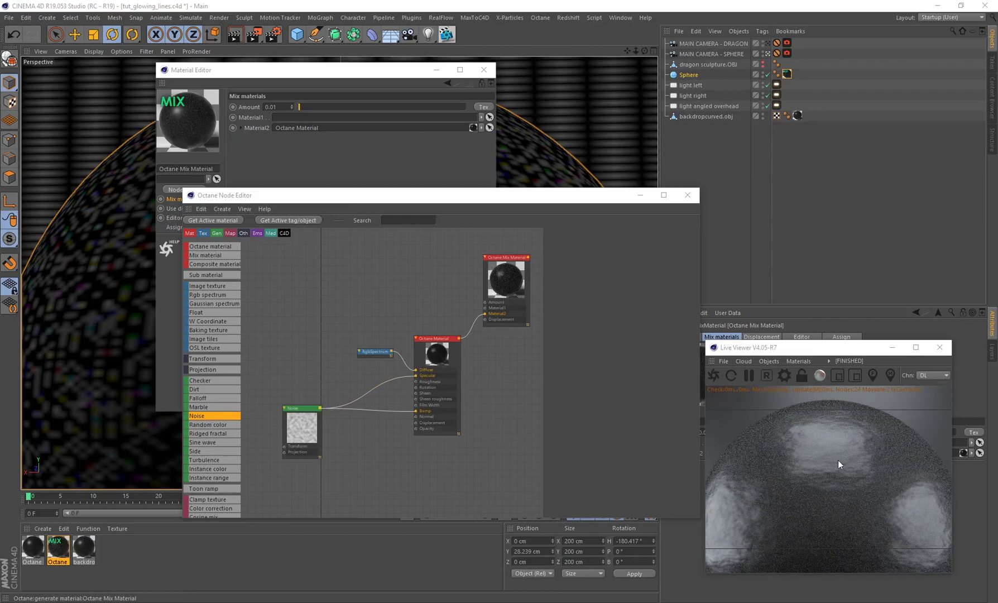
Set the Type of the Noise node feeding the glossy material to Chips
left_click(301, 429)
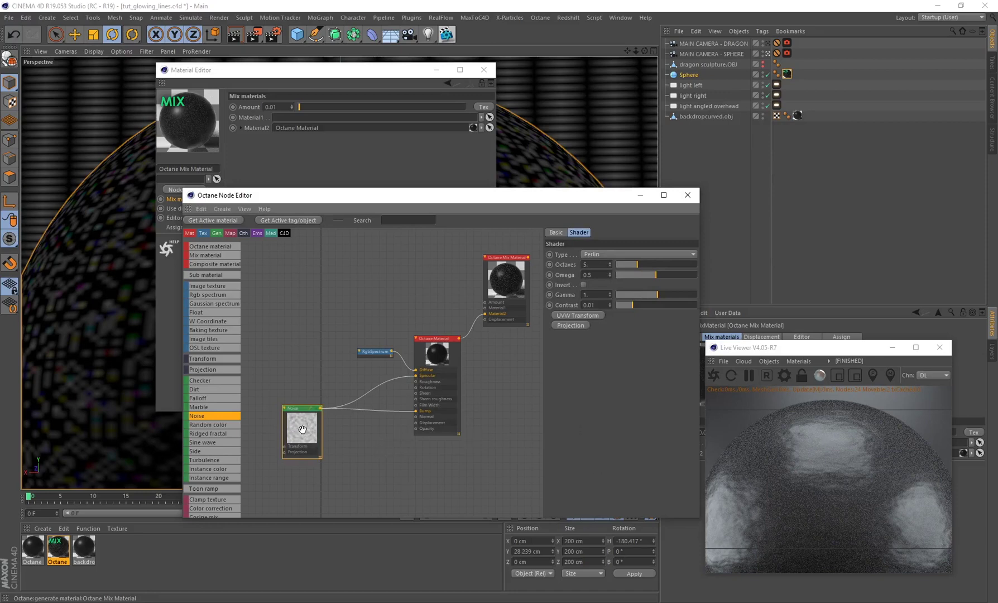
left_click(599, 254)
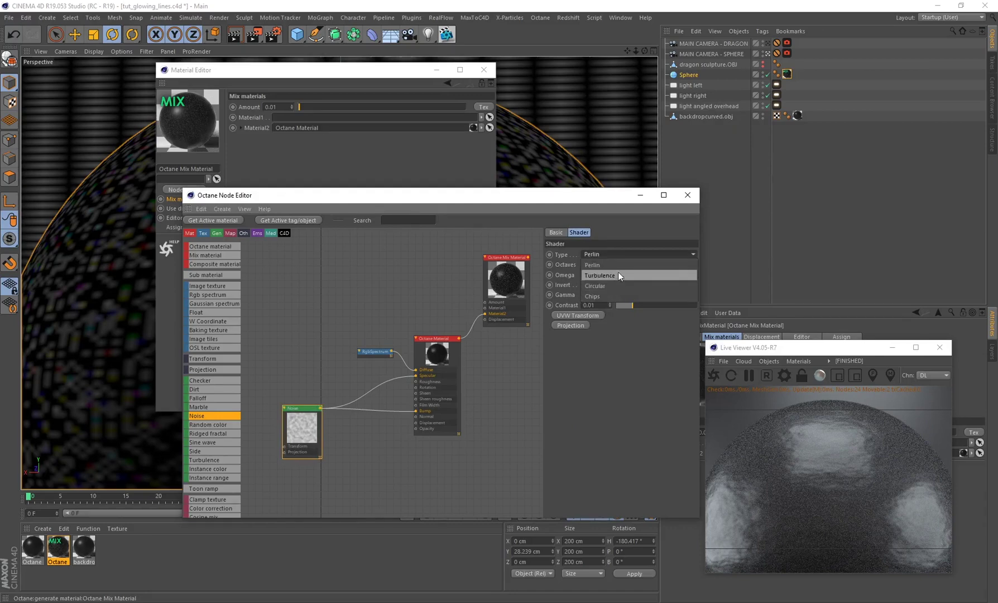
left_click(603, 298)
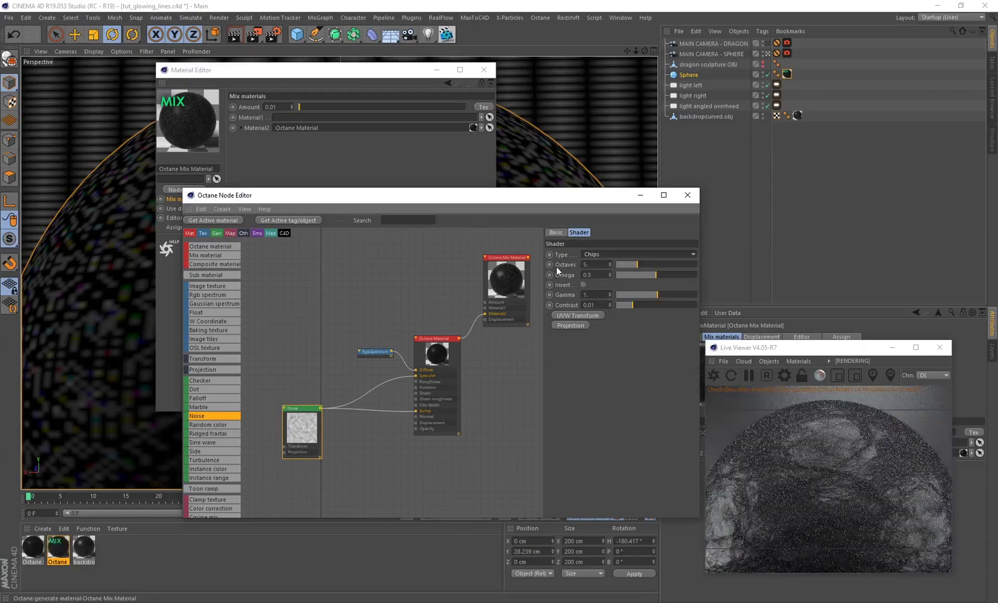
left_click_drag(487, 203, 430, 201)
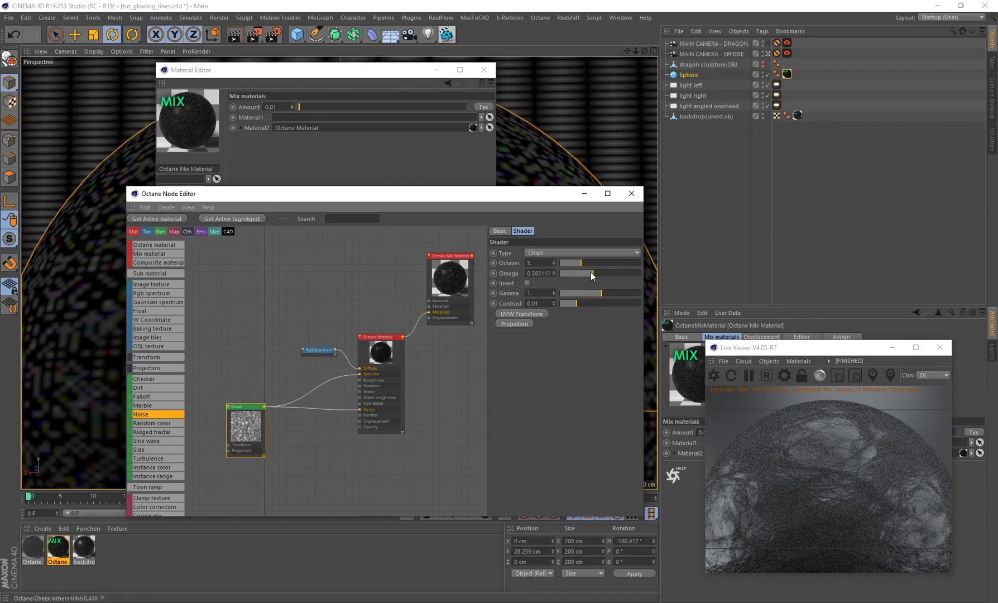
Try an Omega of about 0.41, a Gamma of about 0.165 and a Contrast of about 0.62 on the Chips noise
left_click_drag(578, 273, 562, 273)
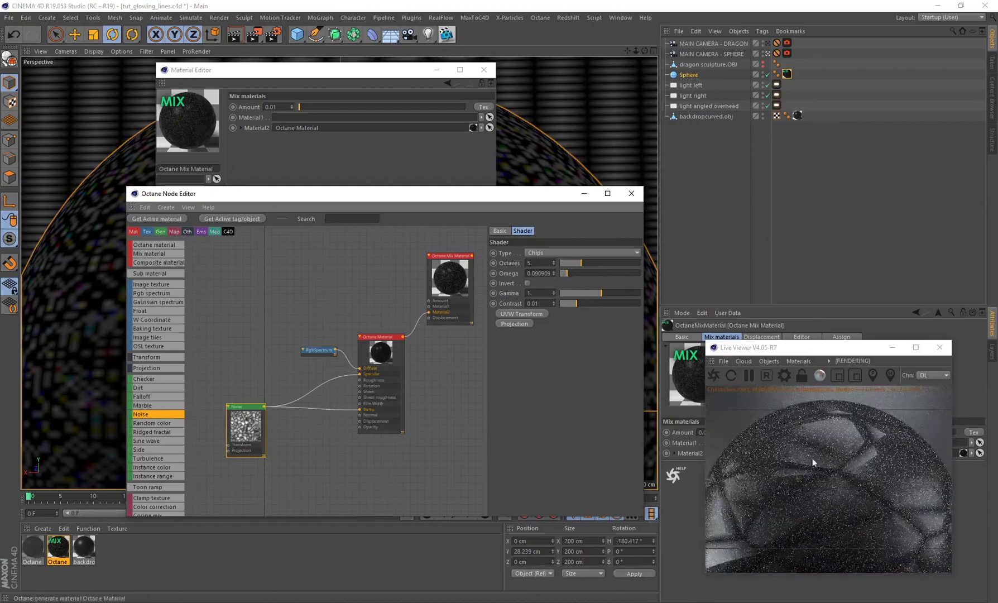
left_click_drag(571, 276, 592, 273)
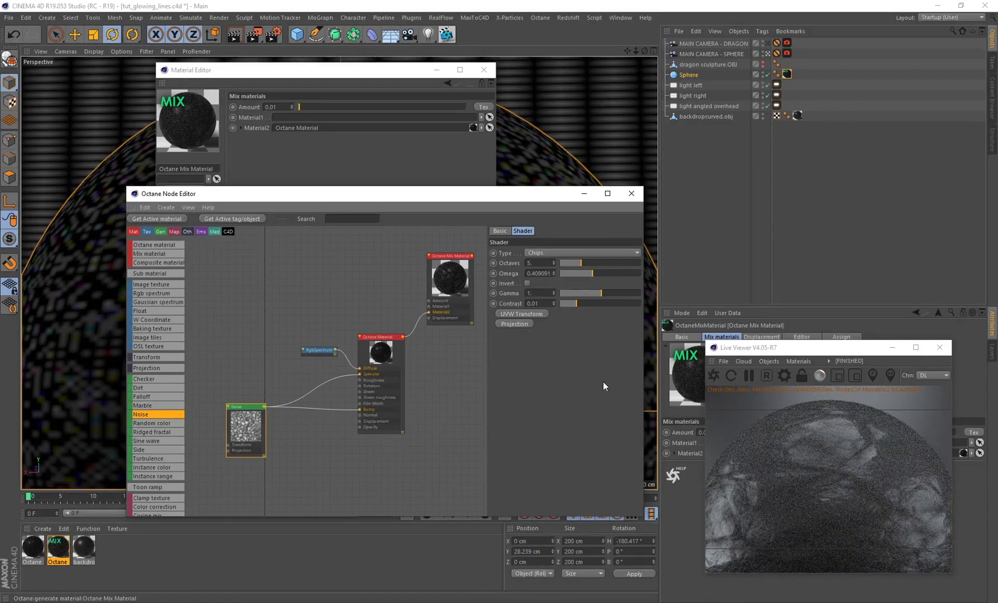
mouse_move(596, 293)
left_mouse_down()
mouse_move(574, 293)
mouse_move(613, 297)
mouse_move(586, 295)
left_mouse_up()
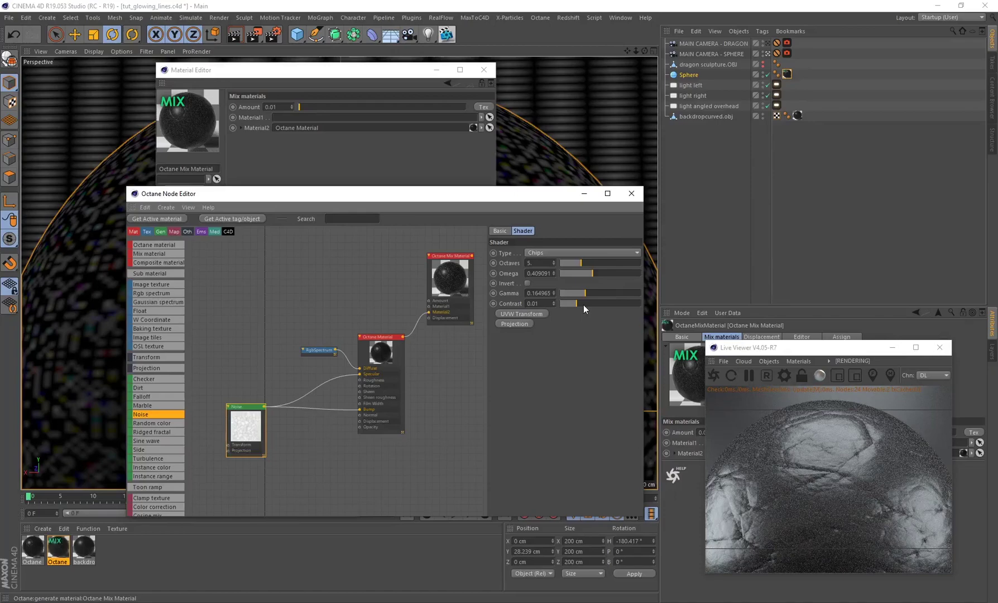
left_click_drag(583, 304, 606, 304)
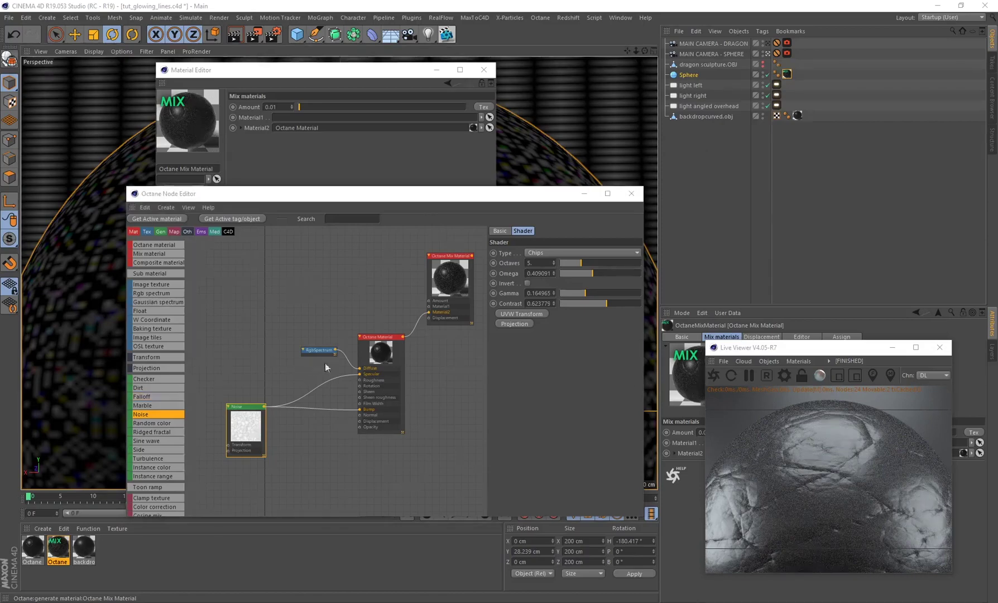
Set the Noise node's Omega to 0 and its Octaves to 3
left_click_drag(592, 272, 554, 273)
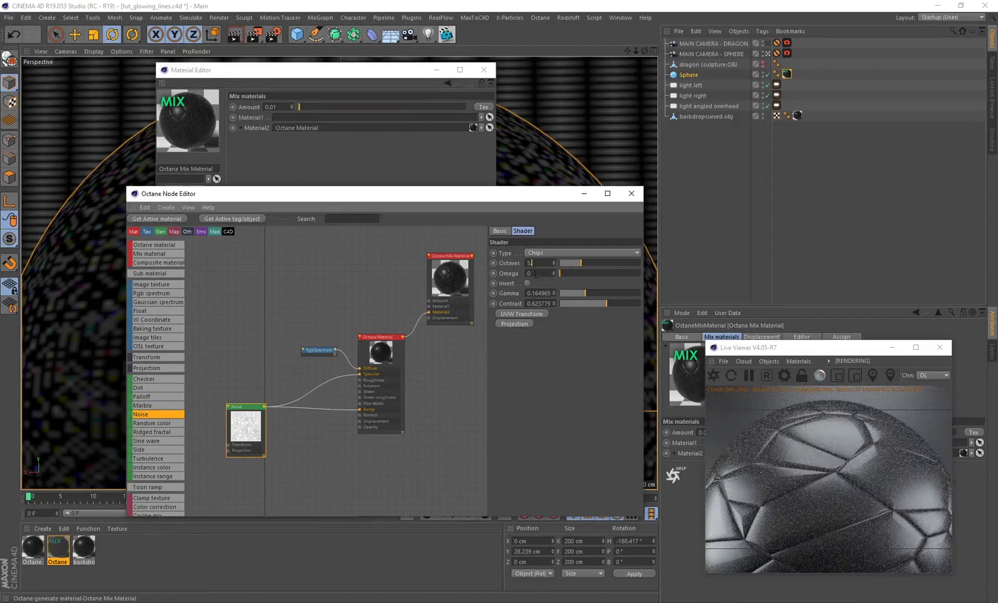
double_click(536, 263)
type("3")
key("Return")
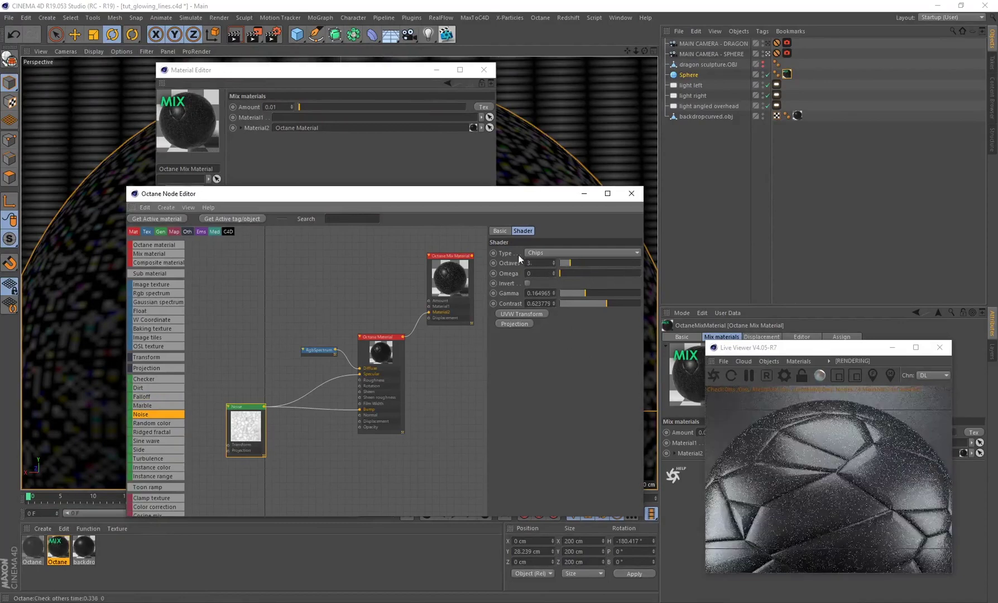
Set the Noise node's Gamma to 0.24 and its Contrast to 8.3
double_click(528, 292)
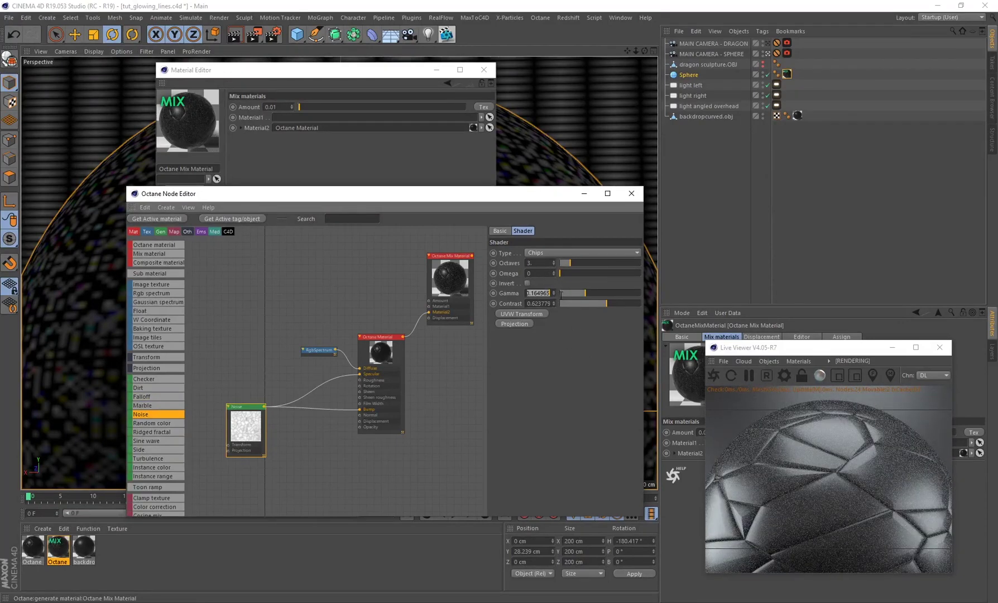
type("0.24")
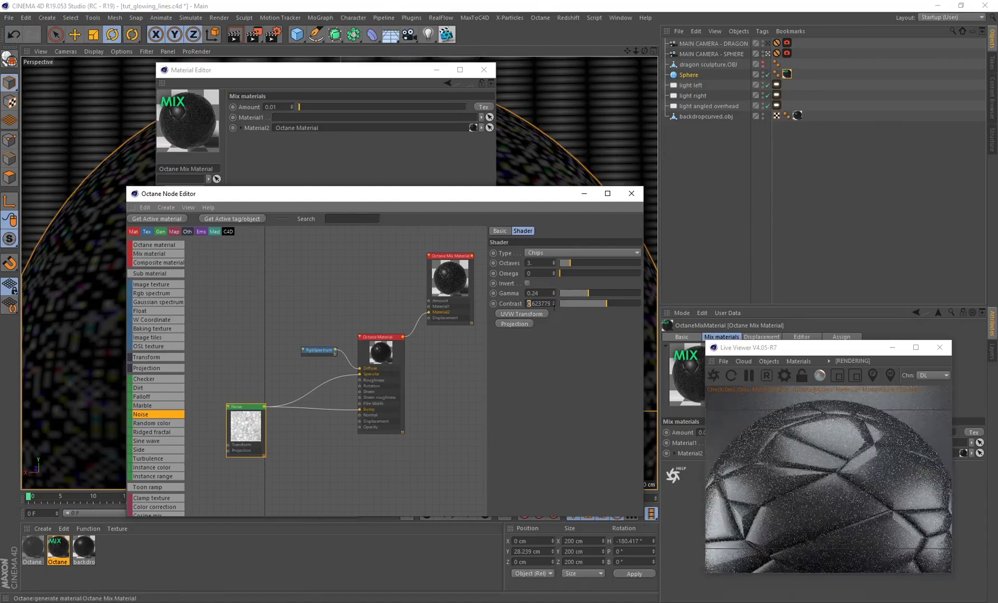
key("Tab")
type("8.3")
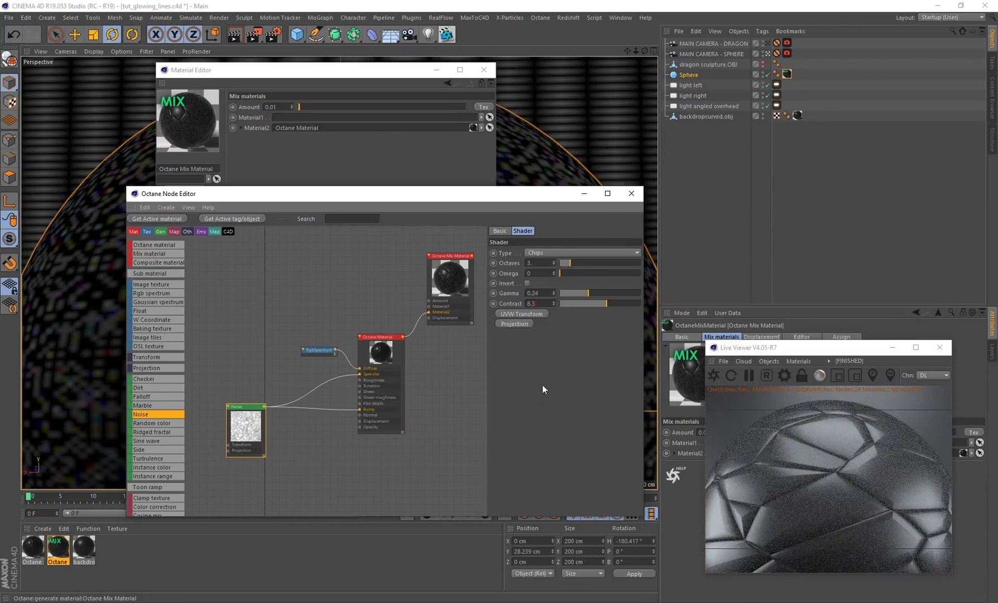
key("Return")
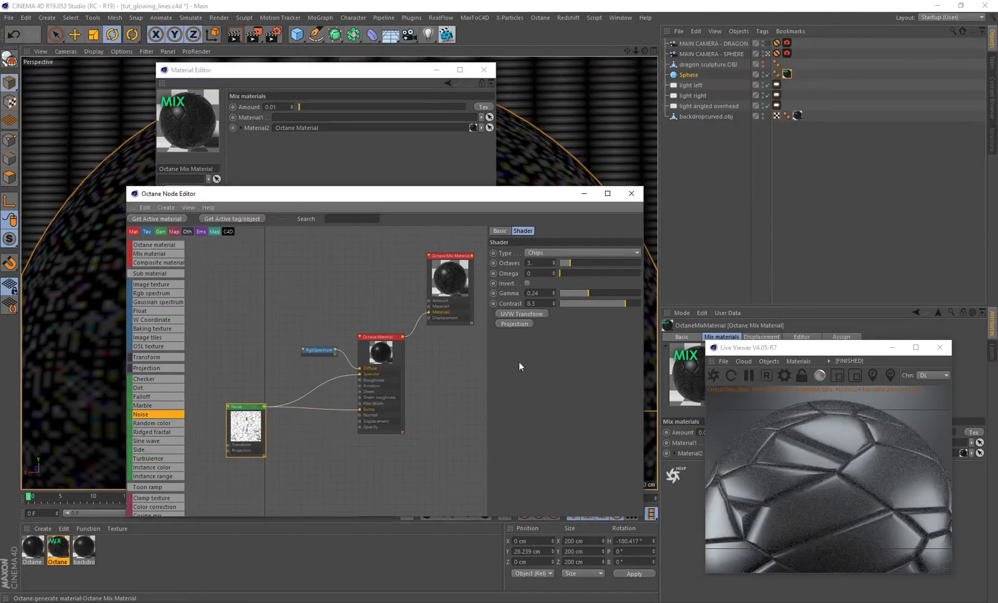
Add a Texture Projection node to the Noise node's Projection input and set it to XYZ to UVW
left_click(514, 324)
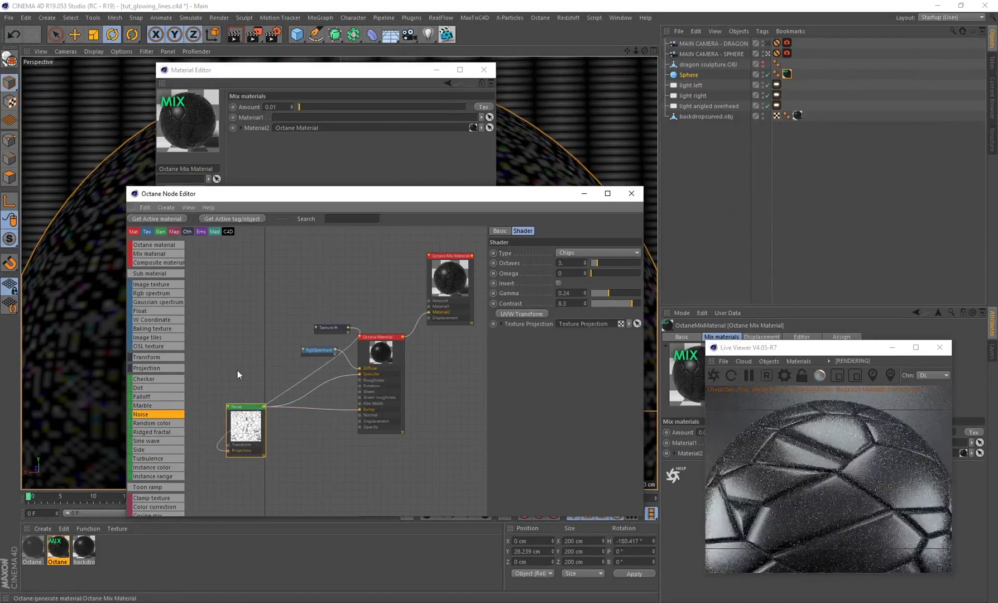
left_click_drag(380, 324, 223, 449)
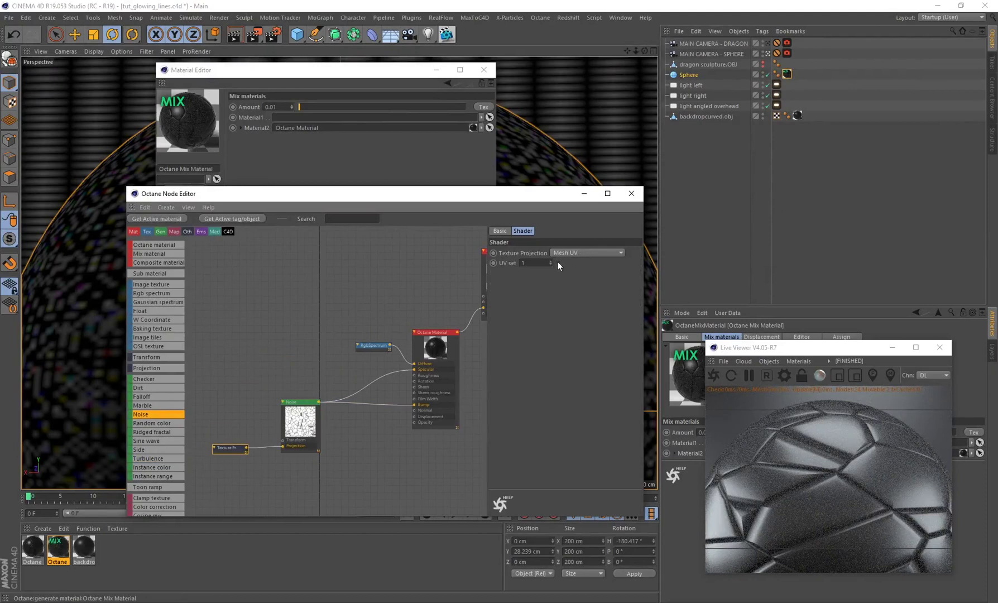
left_click(578, 254)
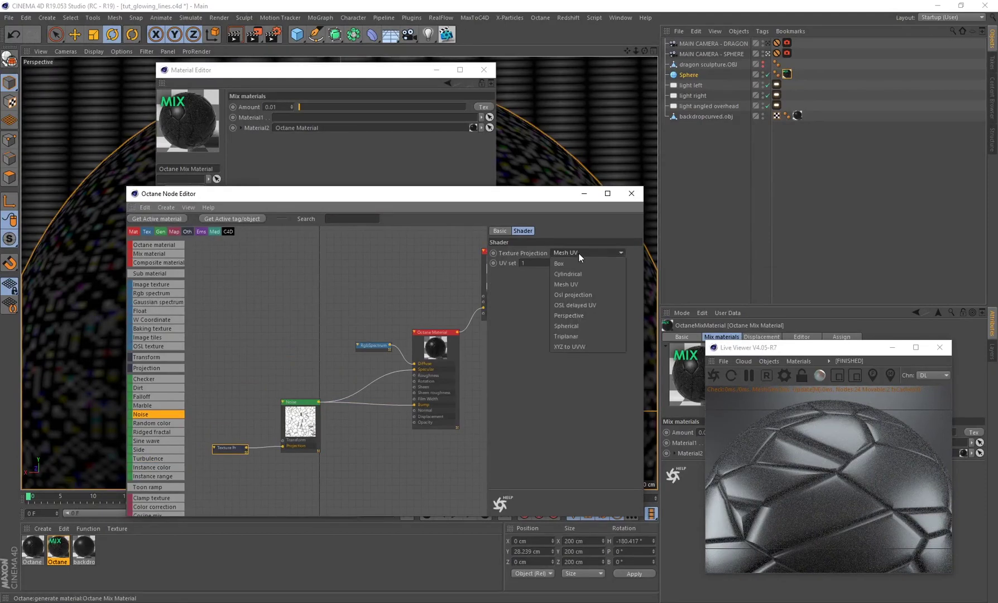
left_click(564, 347)
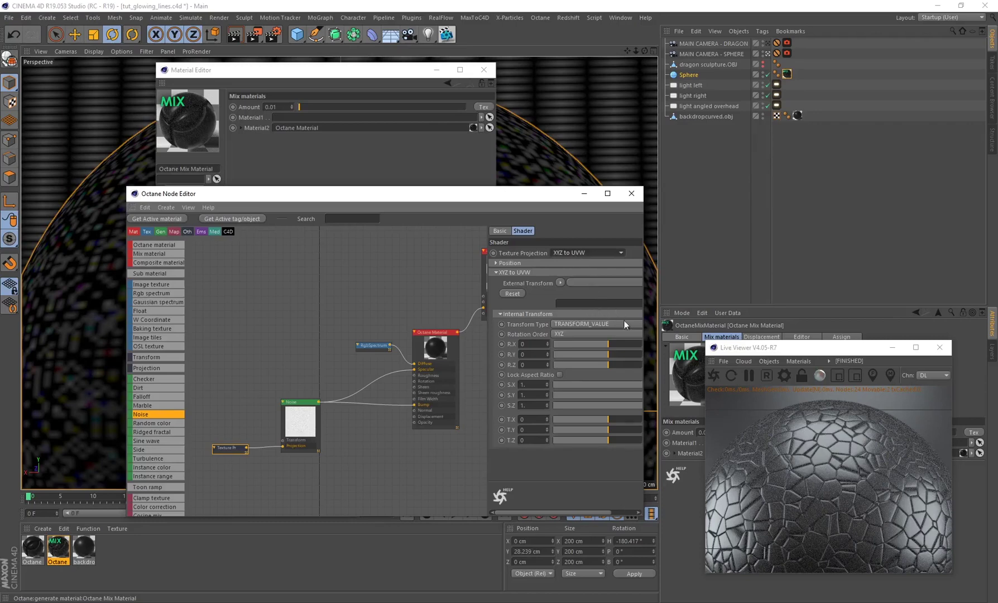
Lock the aspect ratio of the noise projection's internal transform and set its S.X scale to 2
left_click(560, 374)
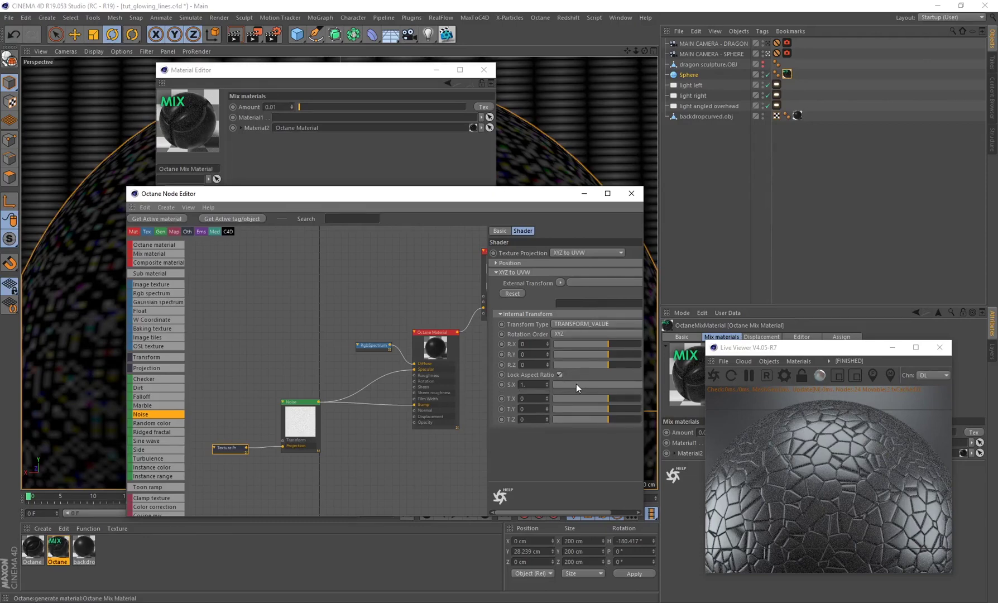
left_click(525, 385)
type("2")
key("Return")
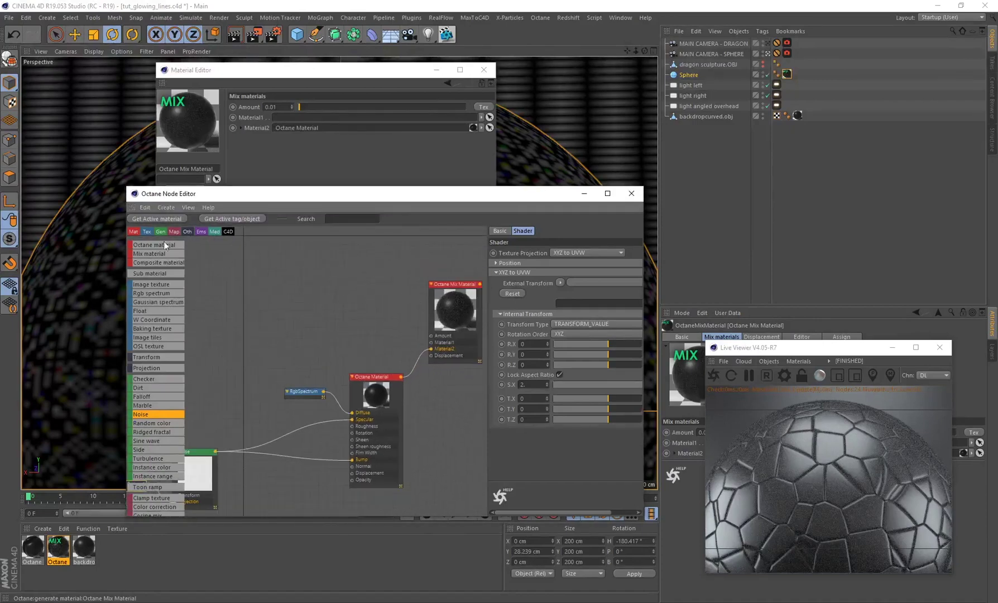
Add a second Octane Material node above the glossy one and show its basic properties
left_click_drag(149, 246, 347, 271)
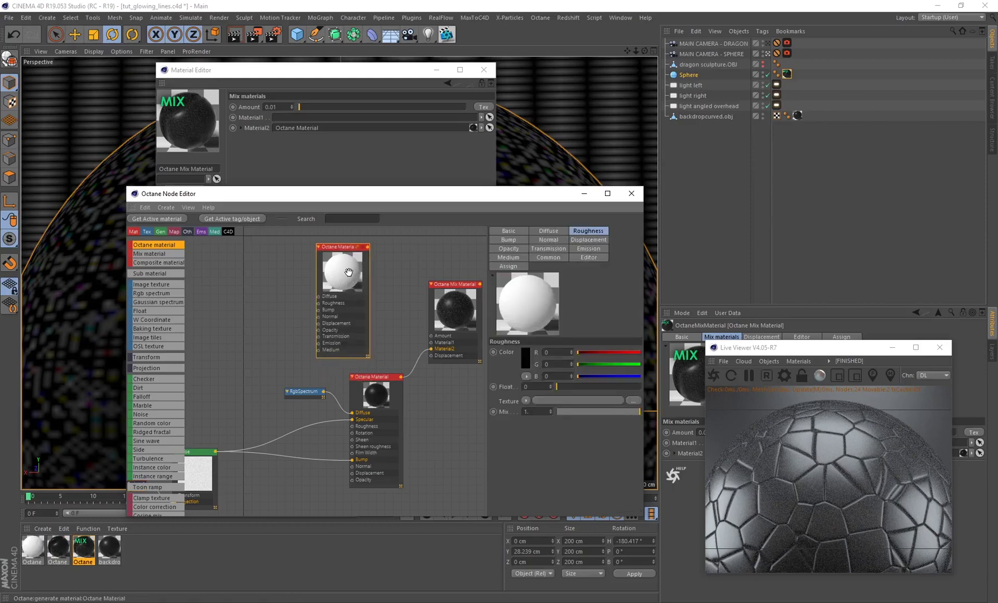
left_click(509, 230)
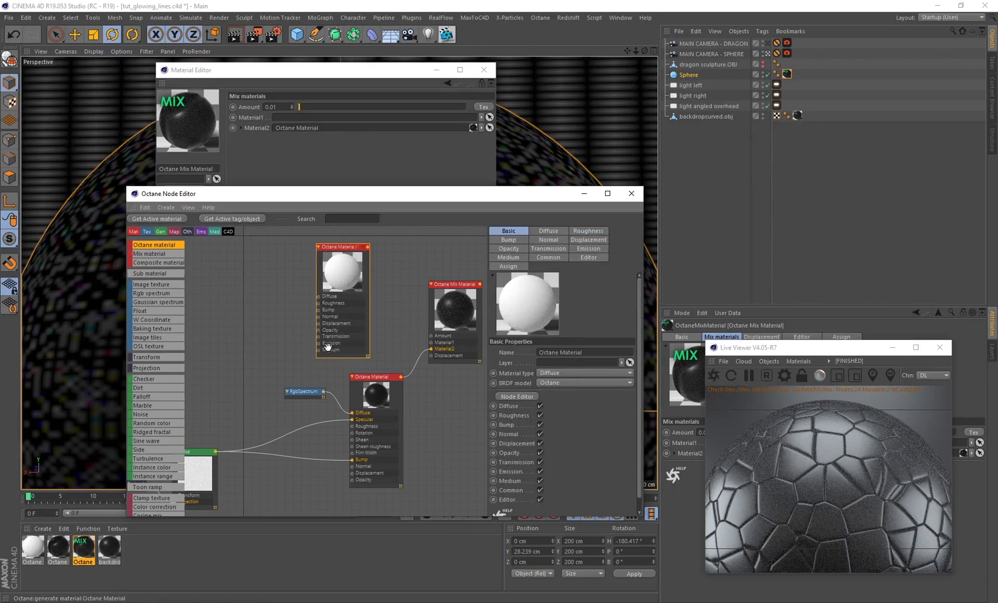
scroll(331, 286, "down", 2)
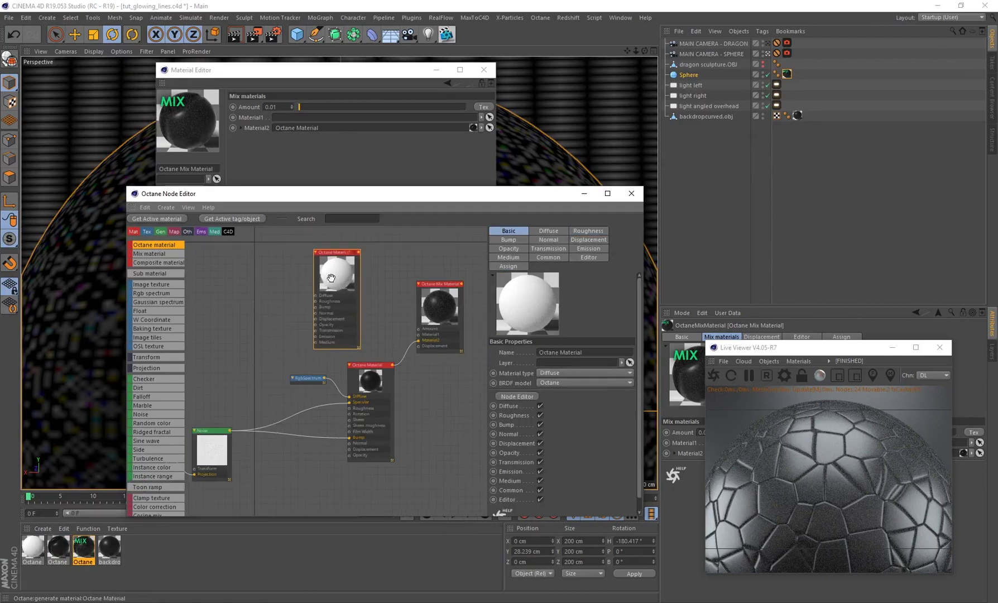
scroll(310, 335, "up", 2)
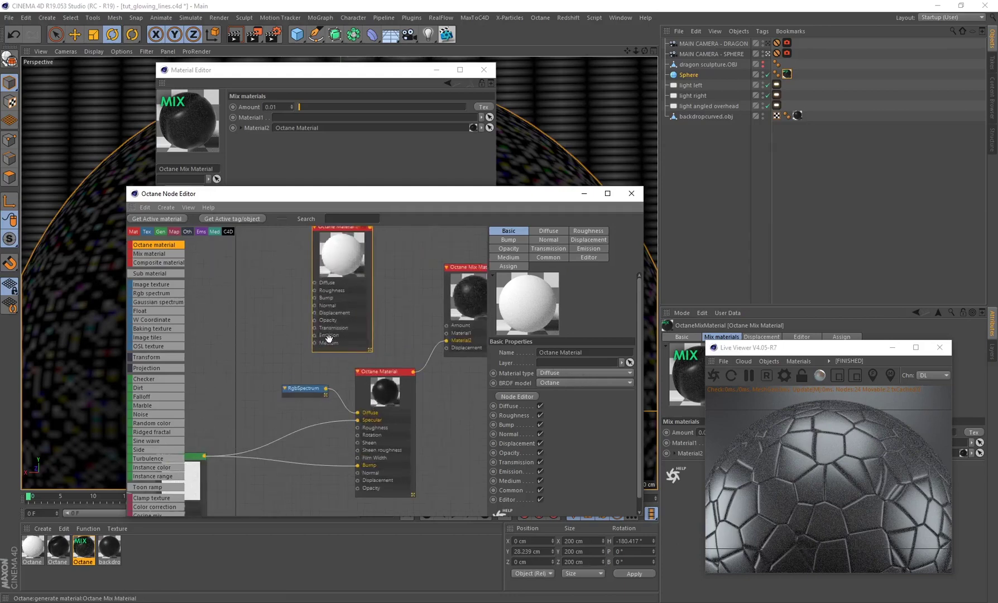
scroll(352, 336, "down", 3)
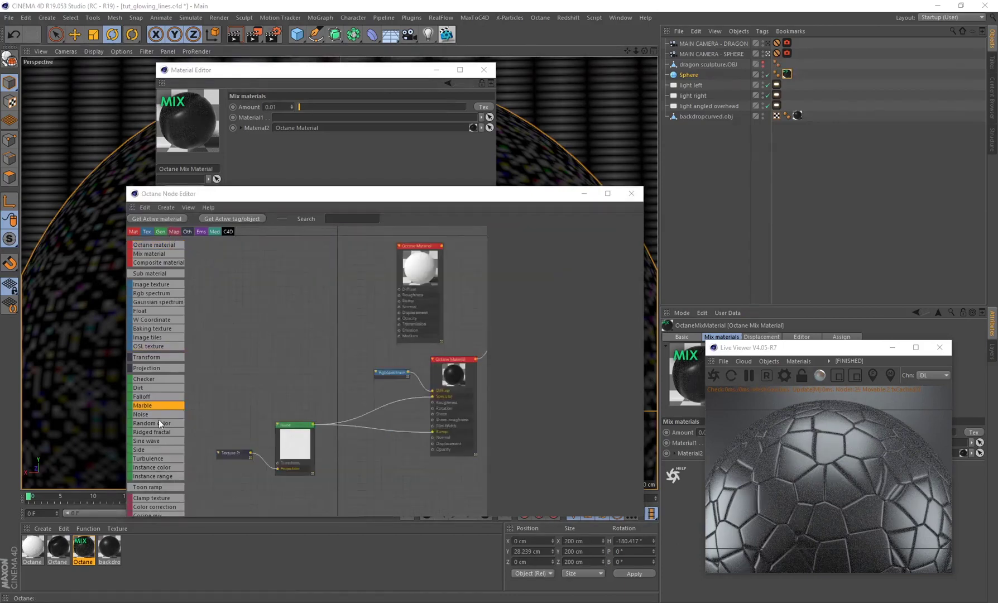
Add a Marble node beside the new diffuse Octane Material and show its shader settings
left_click_drag(141, 406, 270, 322)
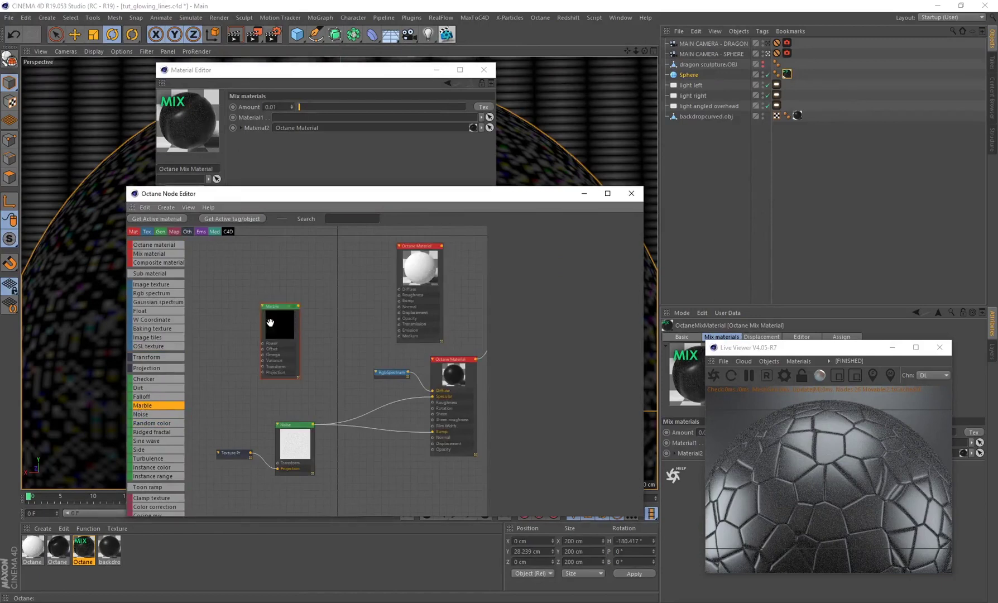
scroll(286, 337, "up", 1)
left_click(294, 342)
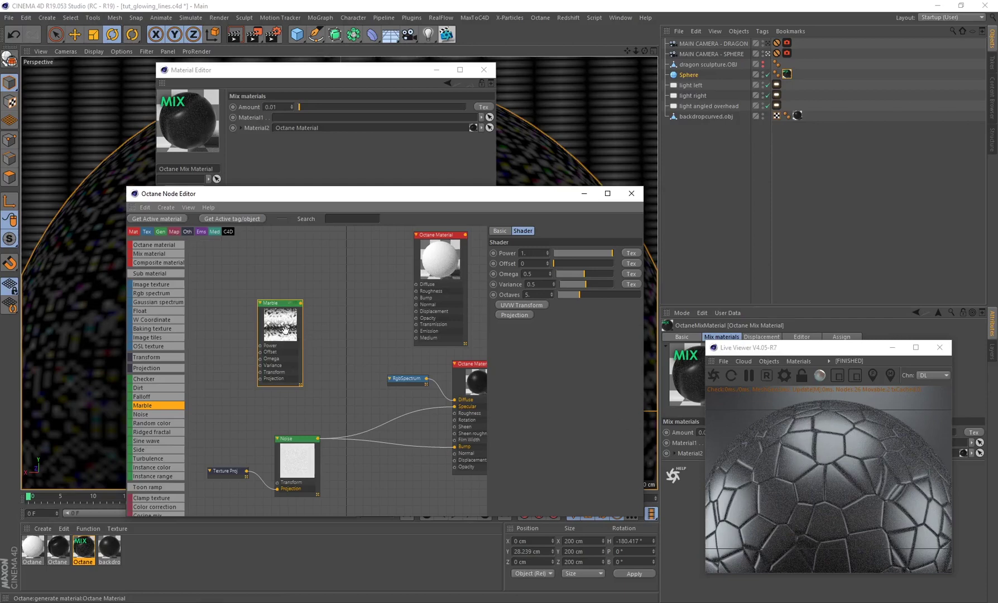
scroll(286, 326, "up", 2)
scroll(285, 324, "down", 1)
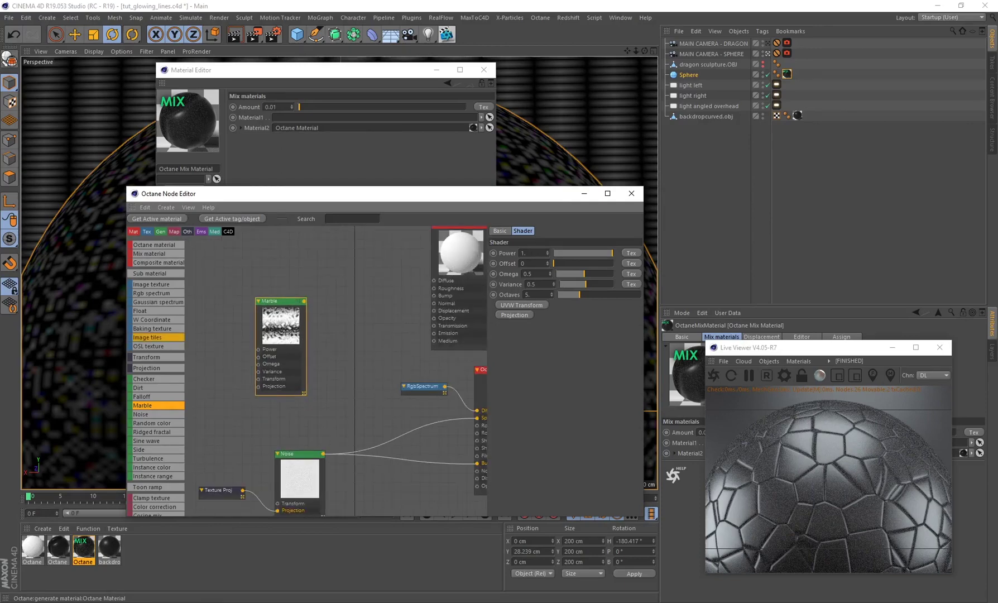
Add a Blackbody emission node to the diffuse material's Emission input and connect the Marble node to its Distribution
left_click(529, 250)
left_click(467, 355)
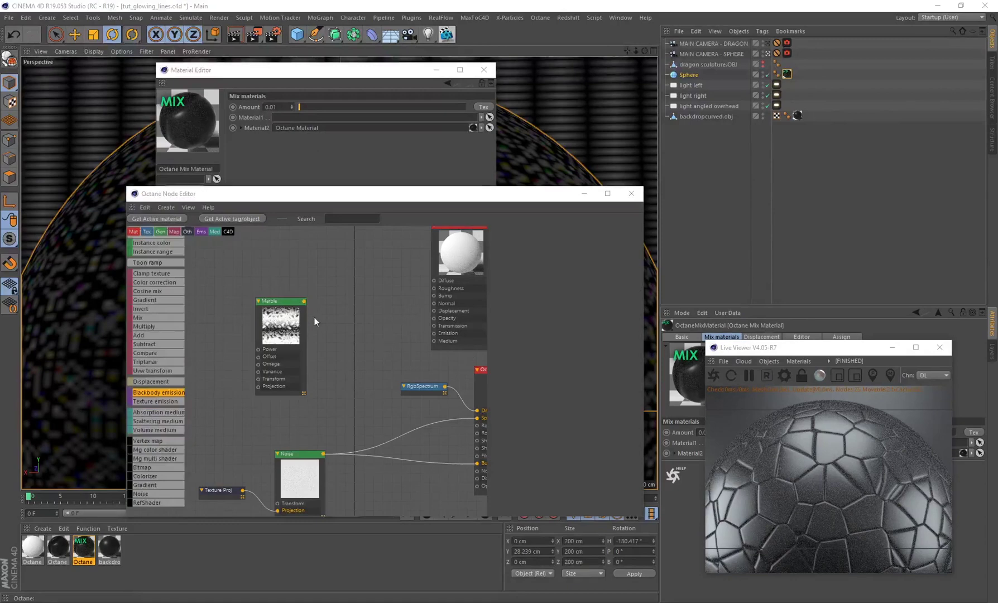
left_click_drag(304, 301, 434, 337)
scroll(156, 302, "up", 1)
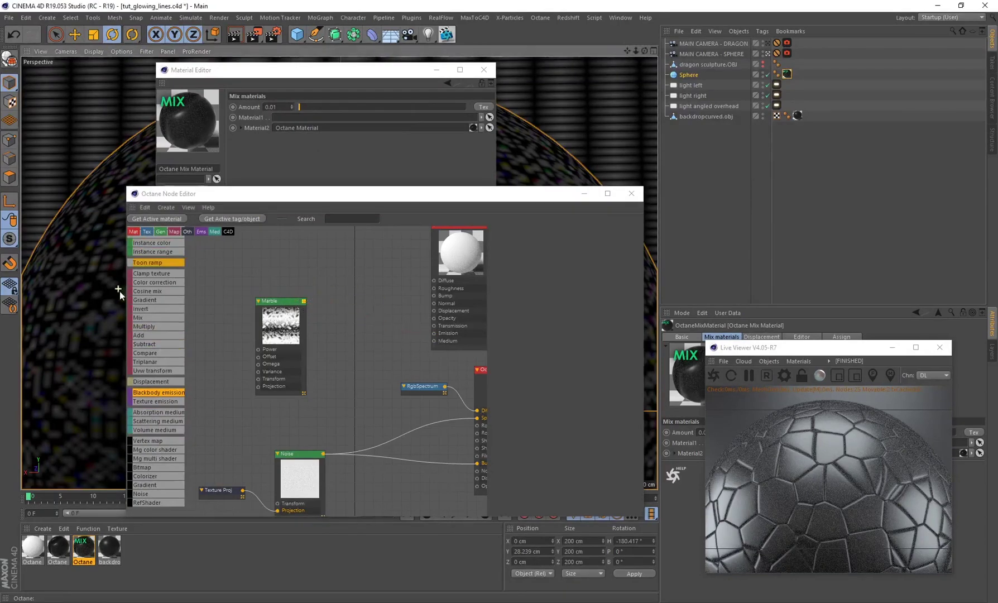
scroll(150, 393, "down", 1)
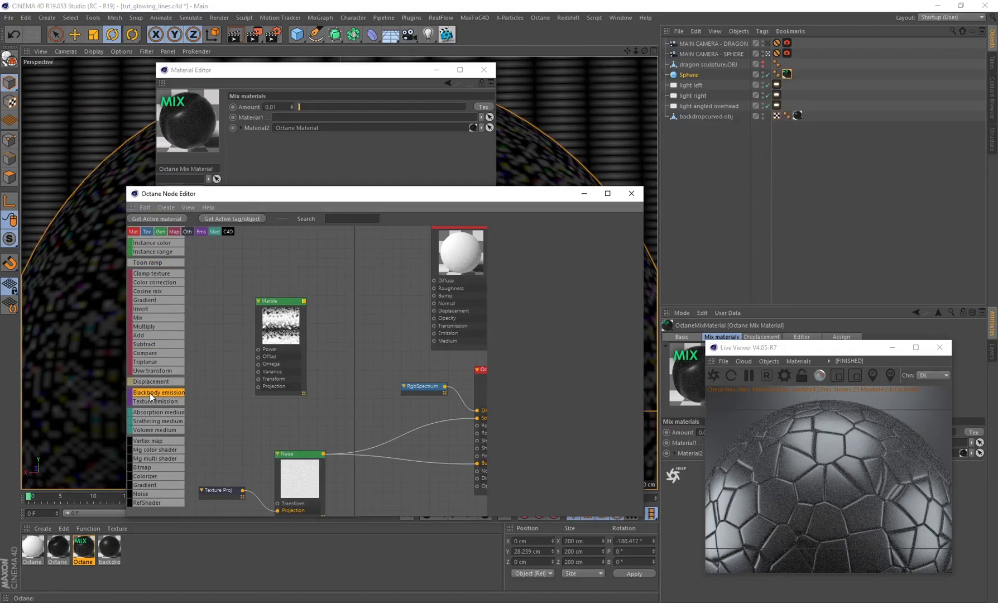
mouse_move(376, 340)
left_mouse_down()
mouse_move(434, 333)
mouse_move(377, 357)
left_mouse_up()
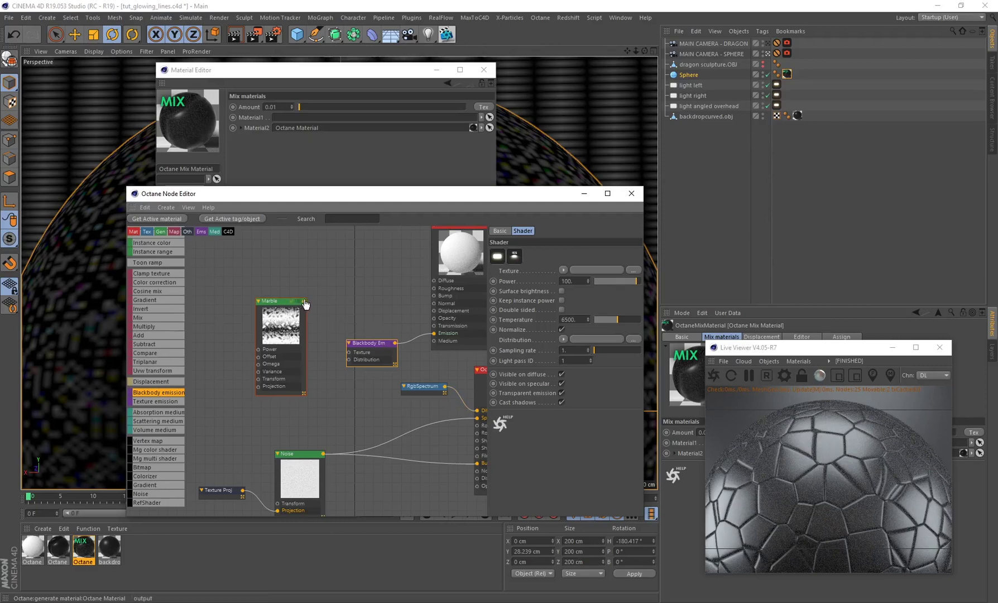
left_click_drag(304, 300, 349, 360)
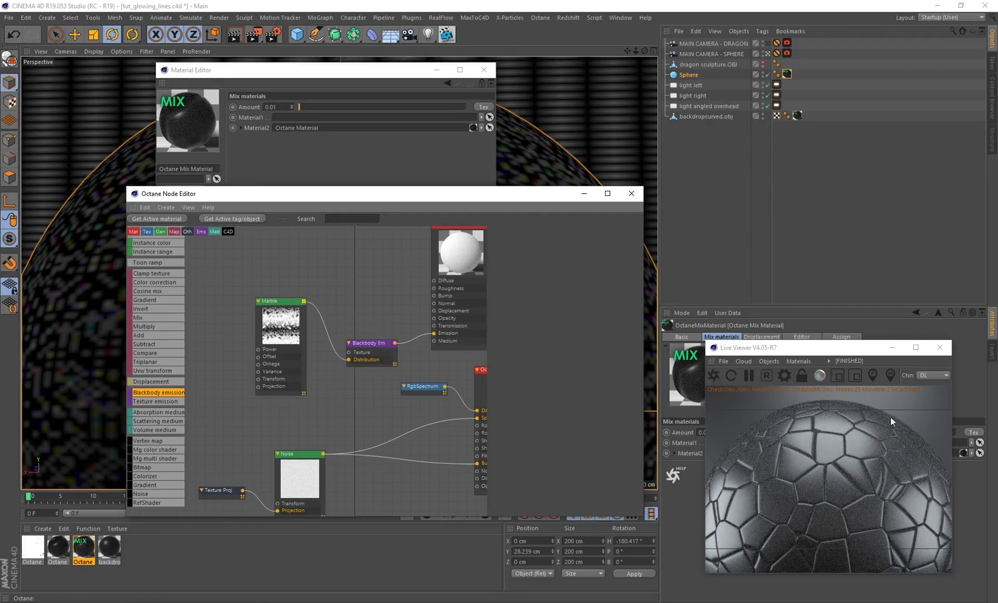
Connect the emissive Octane Material to the Material1 input of the Octane Mix Material
left_click_drag(273, 327, 276, 316)
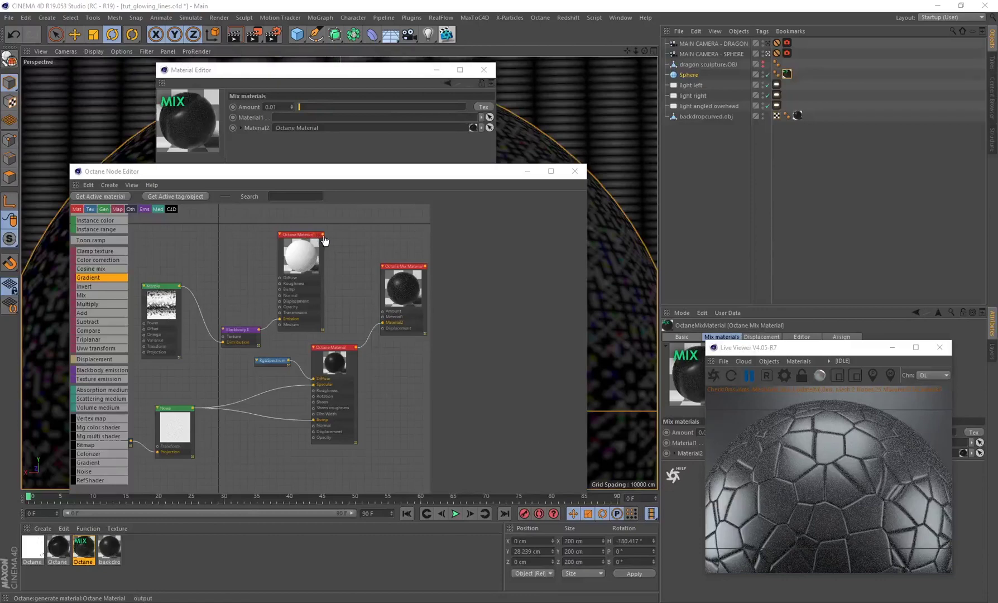
left_click_drag(323, 235, 381, 317)
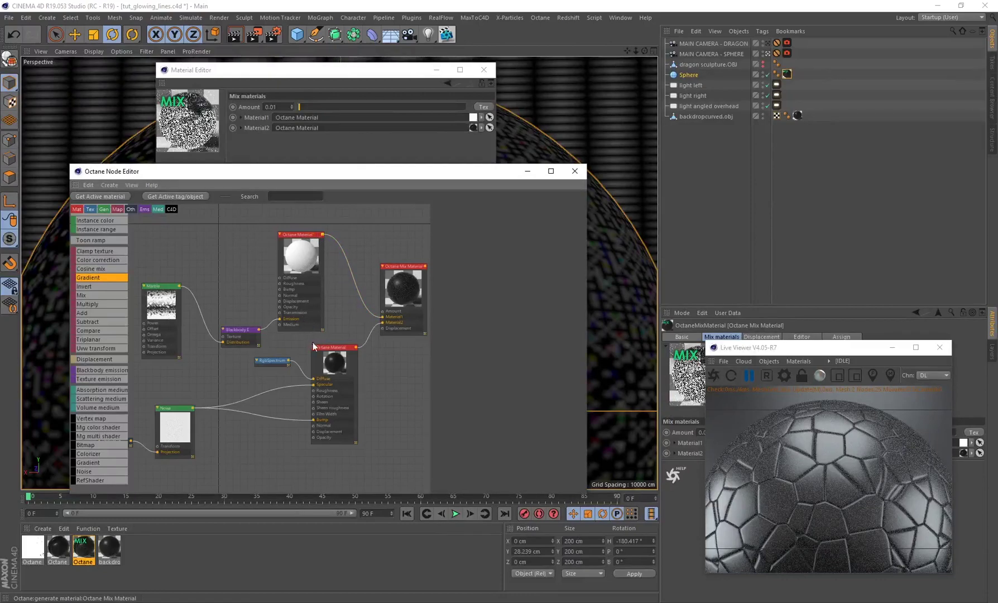
Resume the live render and insert an Invert node between the Noise node and the glossy material's Bump input
left_click(748, 375)
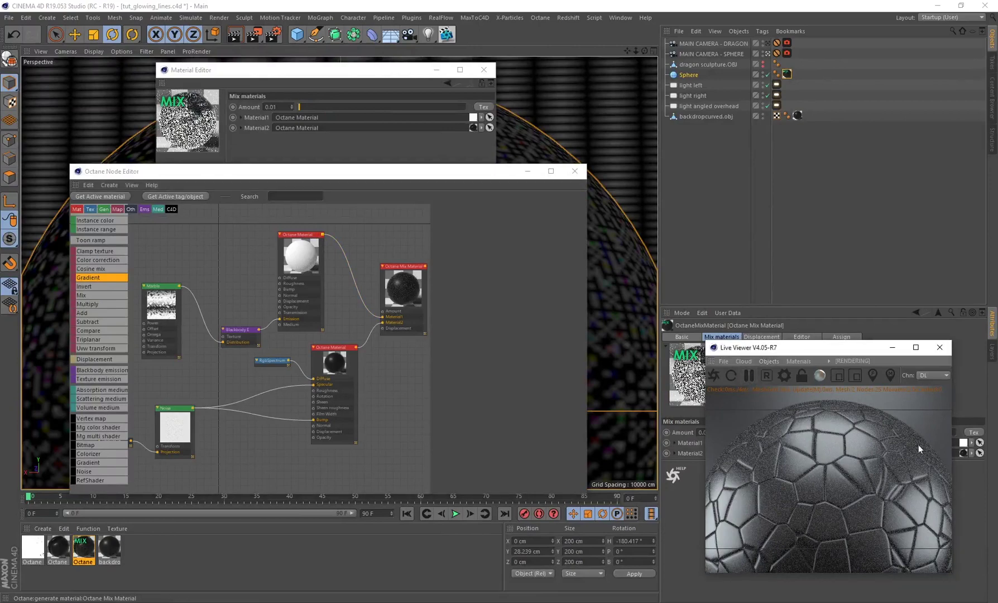
left_click(100, 364)
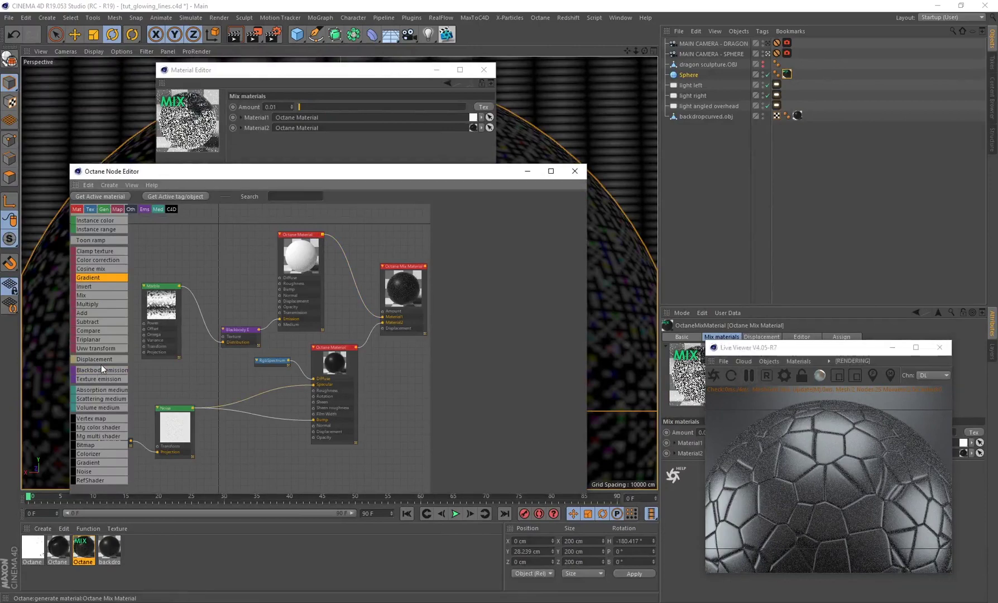
scroll(95, 335, "up", 2)
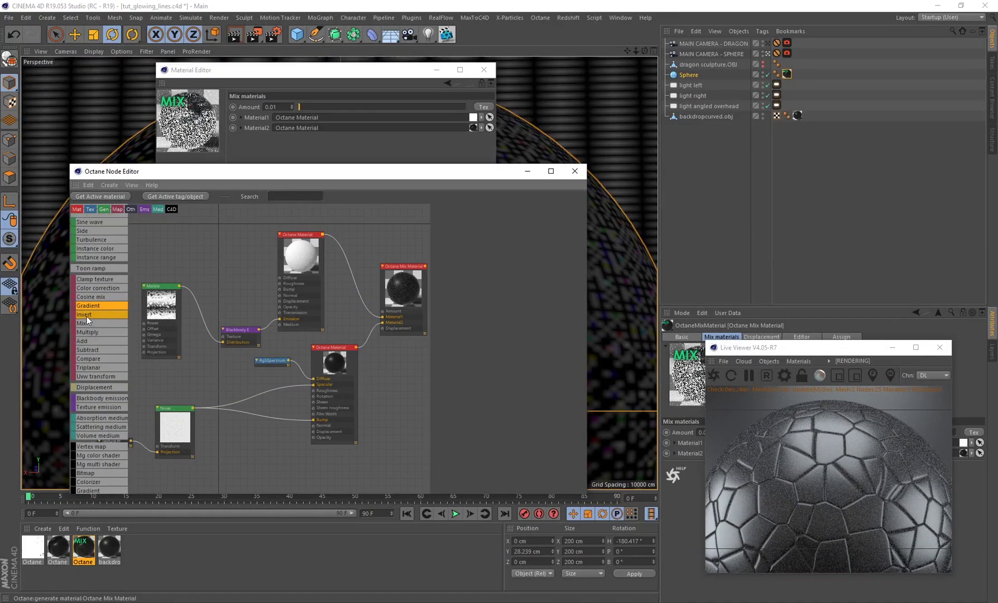
left_click_drag(85, 315, 204, 410)
left_click_drag(210, 408, 213, 411)
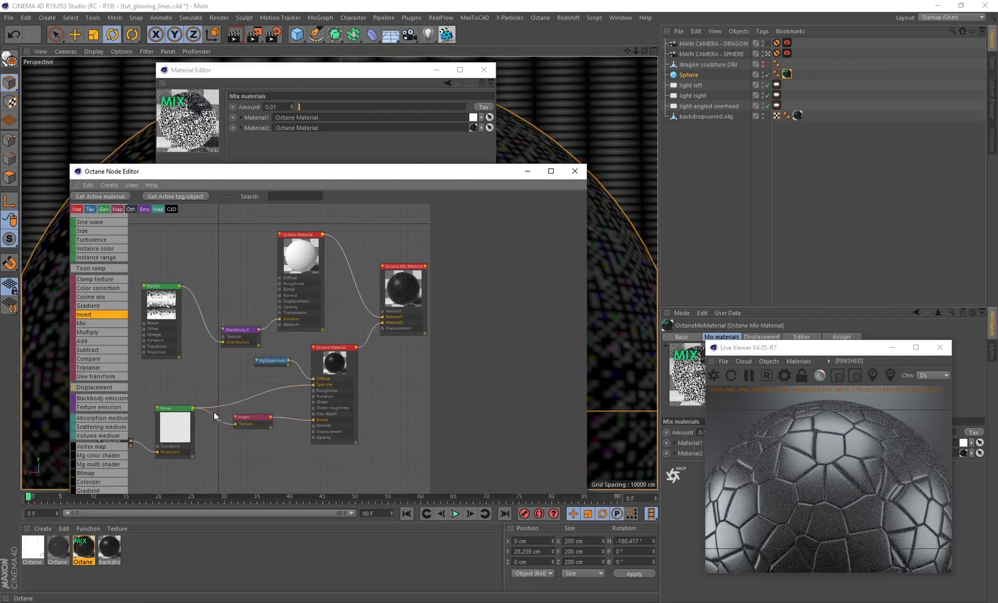
Connect the Invert node's output to the glossy material's Specular input and to the Blackbody emission's Texture input
left_click(254, 424)
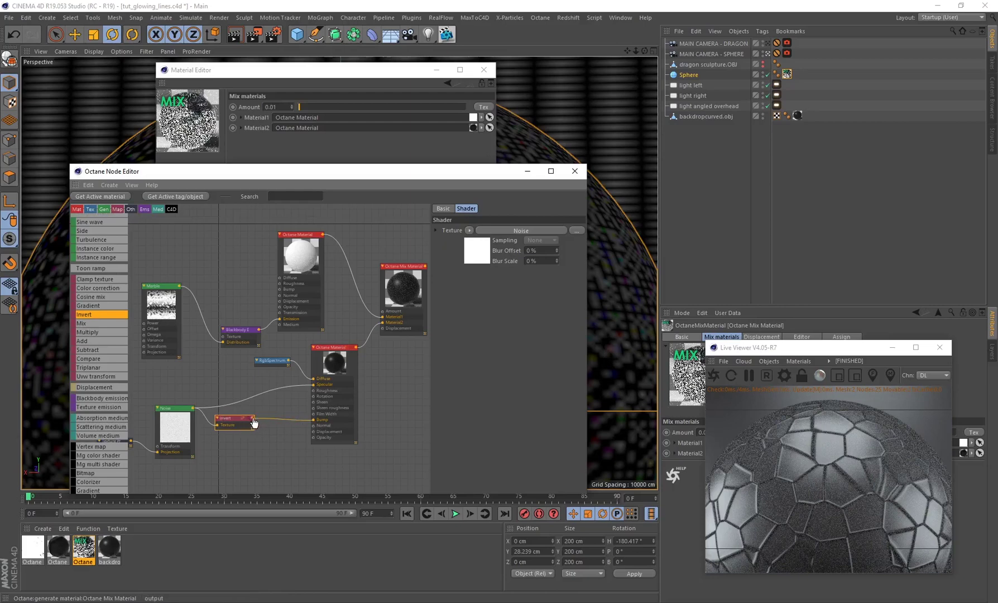
left_click_drag(253, 418, 313, 385)
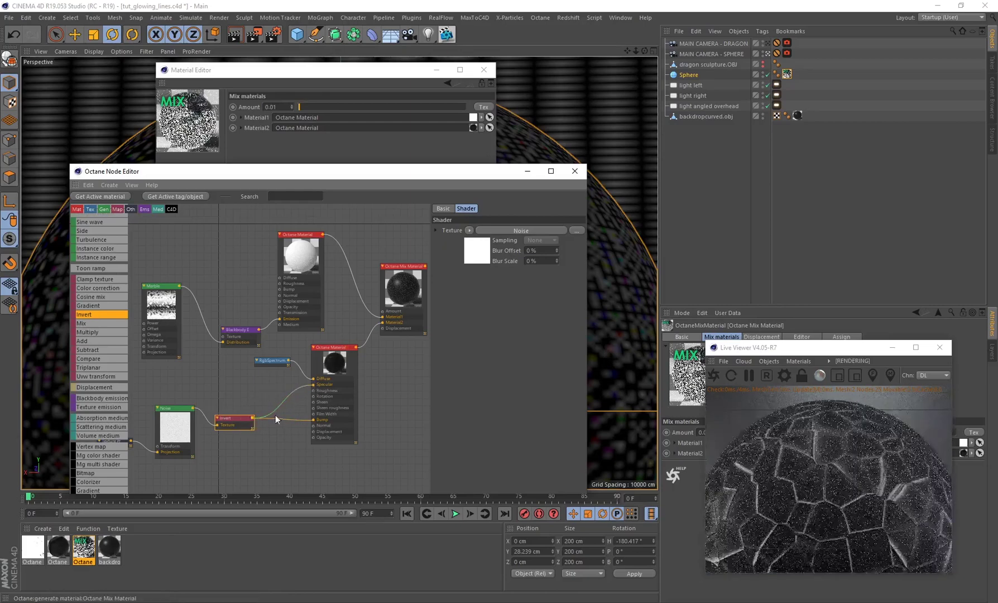
left_click_drag(252, 419, 224, 340)
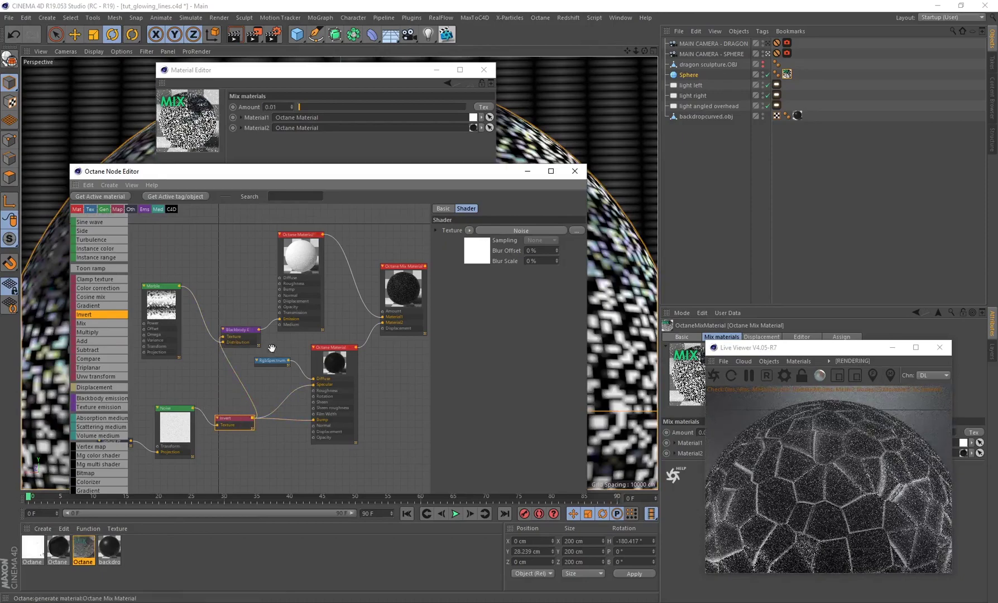
Raise the Blackbody emission's power to about 1512 with the live render running
left_click(161, 304)
left_click(913, 453)
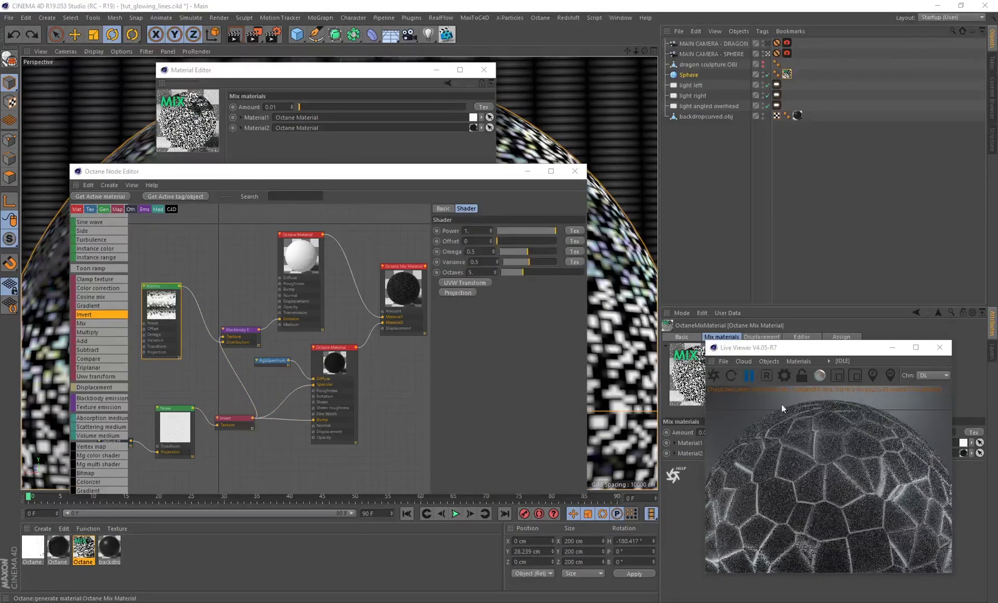
left_click(749, 375)
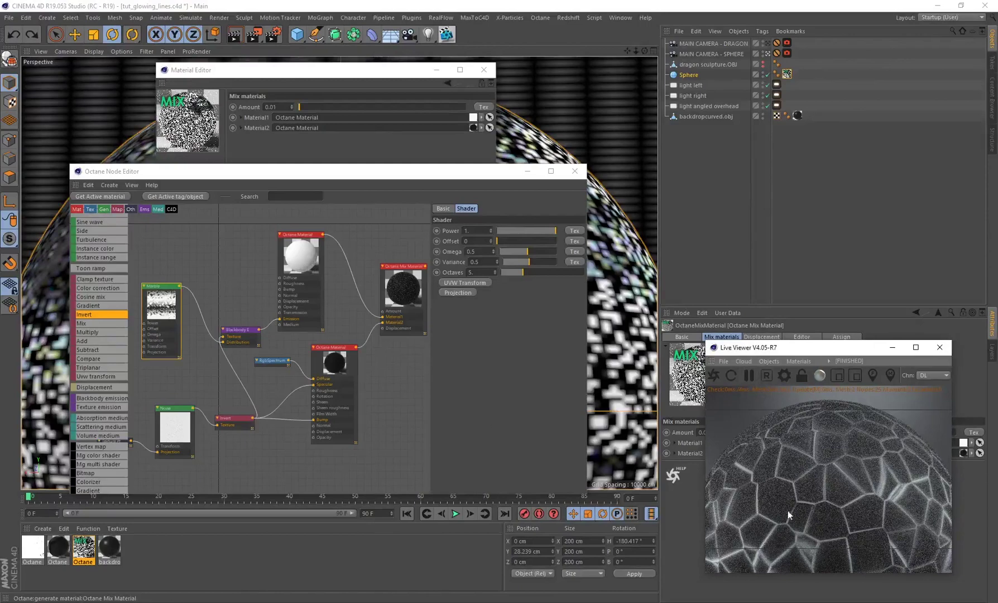
left_click(234, 332)
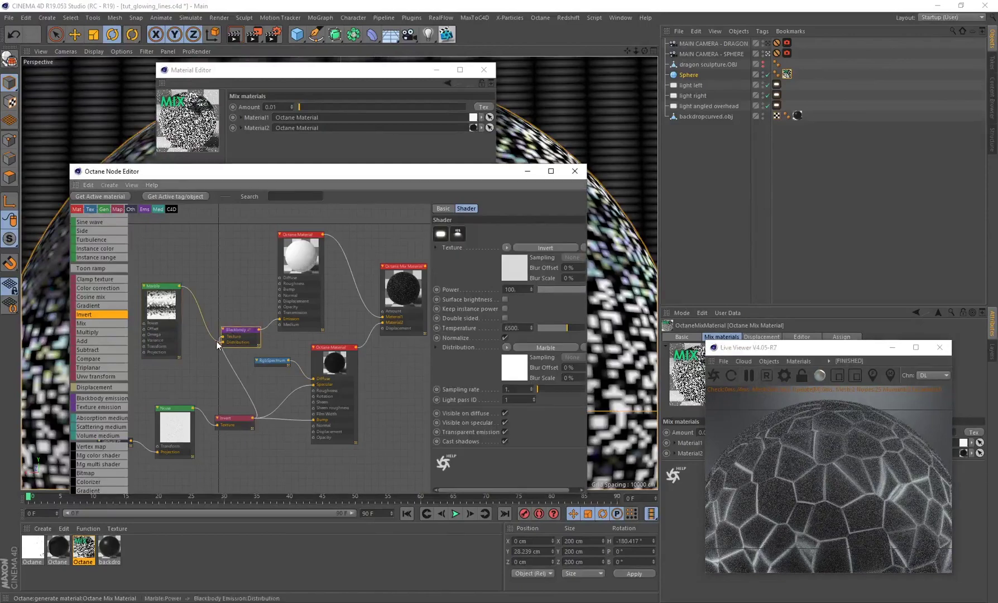
left_click_drag(584, 287, 600, 290)
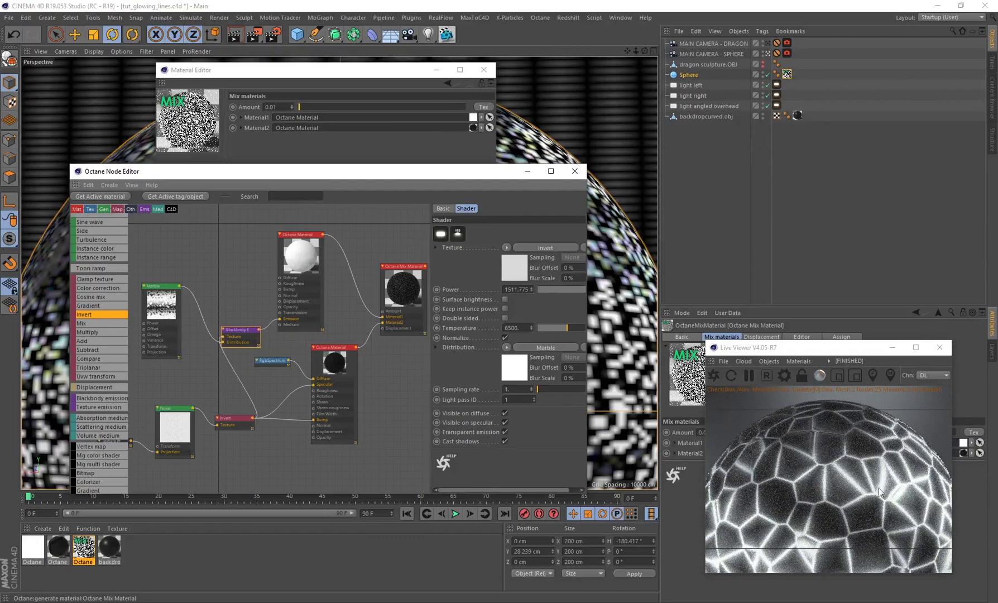
Raise the bloom power to about 4.9 in the sphere camera's Octane post processing settings
left_click(787, 54)
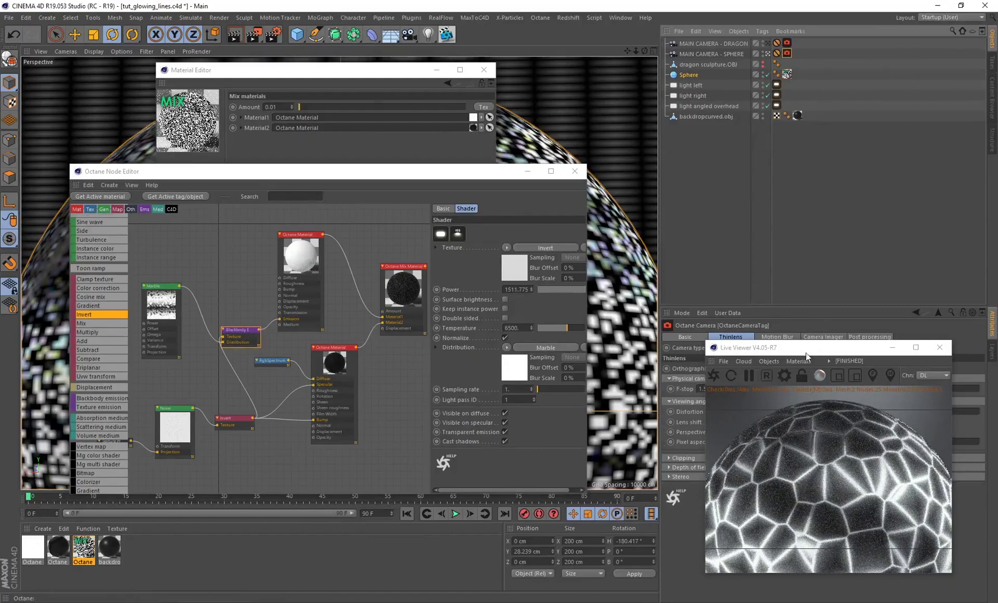
left_click_drag(809, 347, 476, 328)
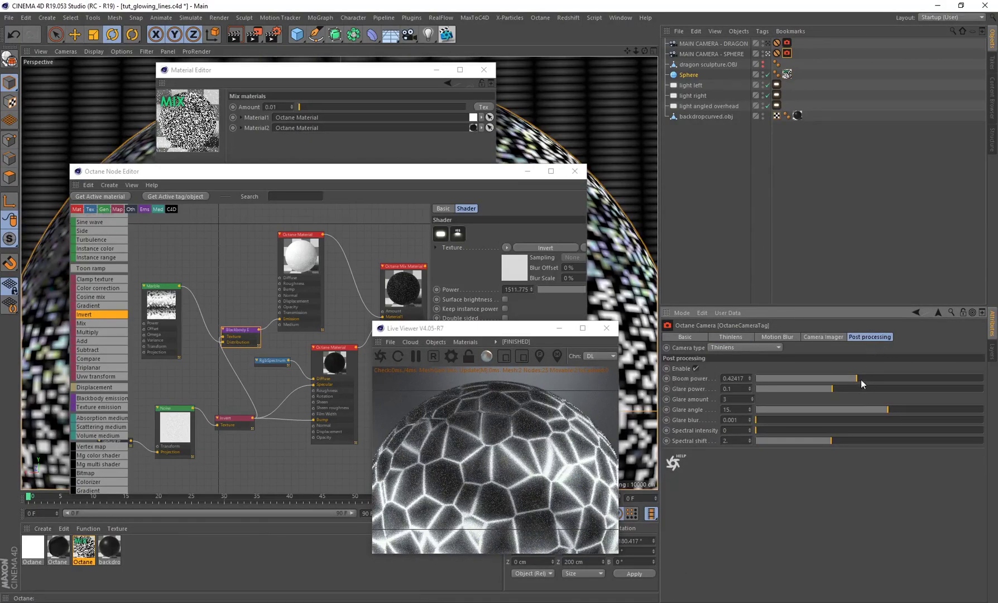
left_click_drag(861, 381, 893, 383)
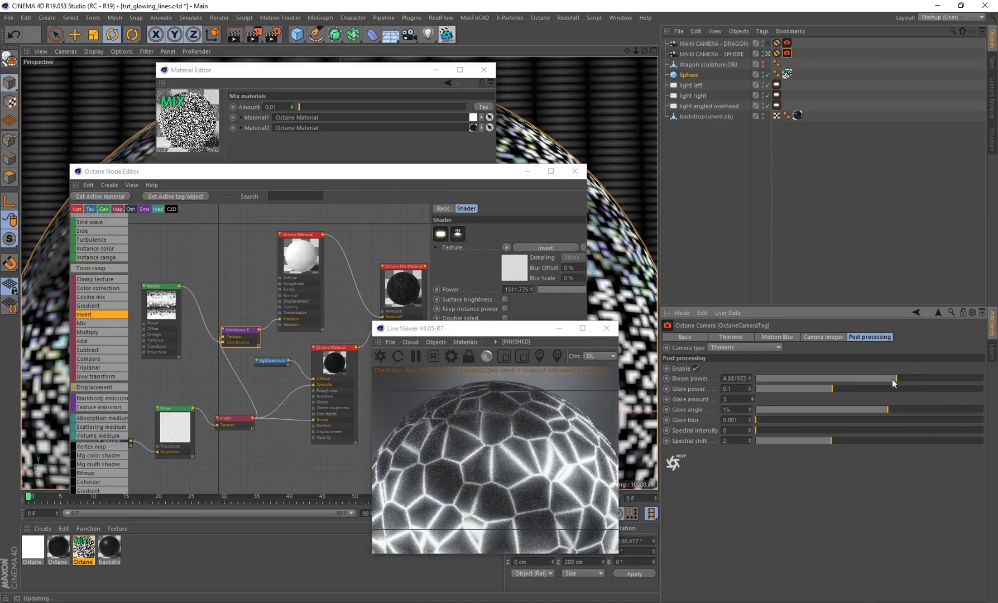
left_click_drag(469, 328, 781, 317)
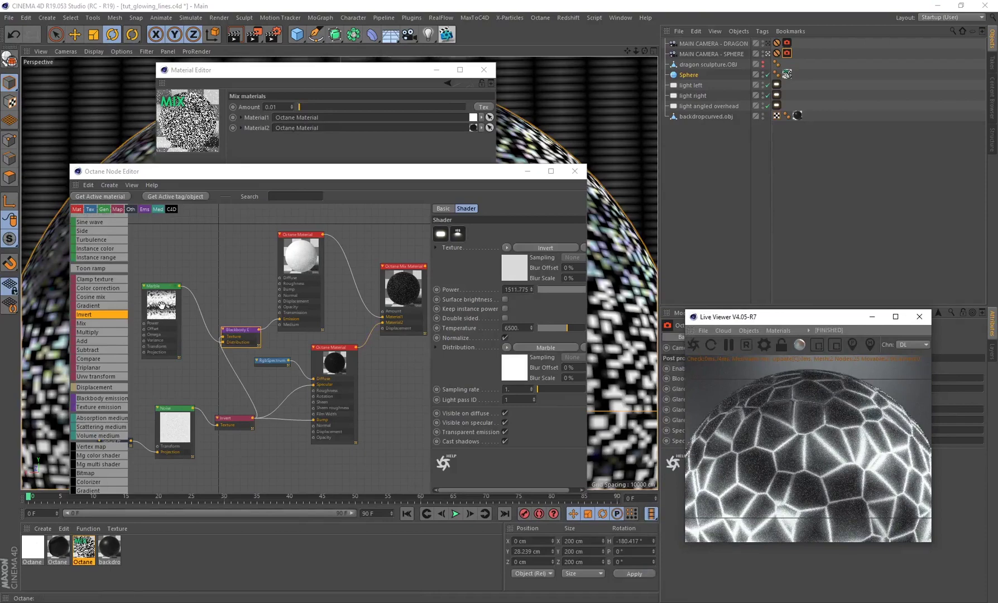
Set the Blackbody emission's temperature to 6000
left_click_drag(162, 307, 163, 314)
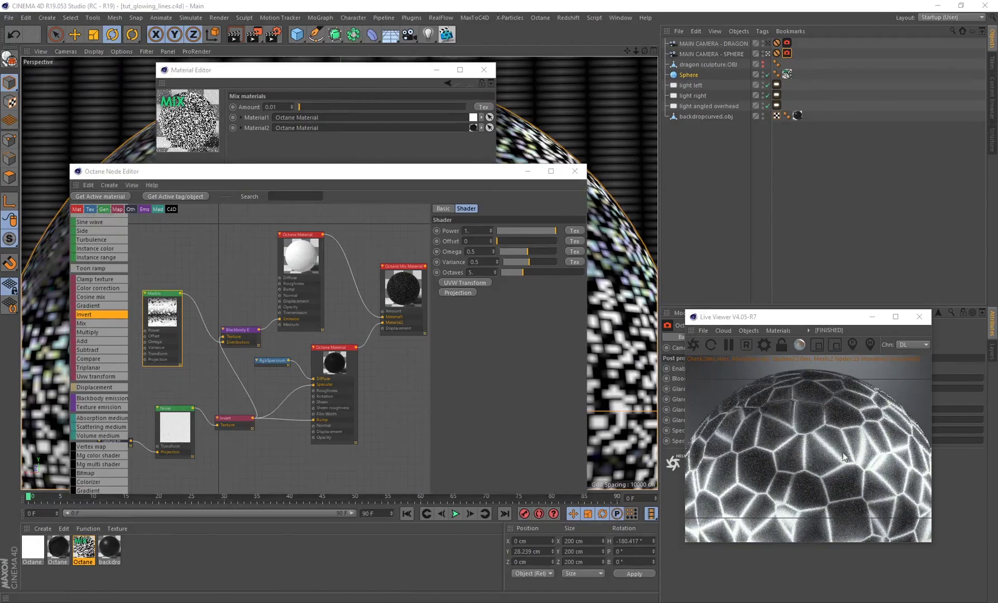
left_click(249, 339)
left_click_drag(563, 334, 534, 332)
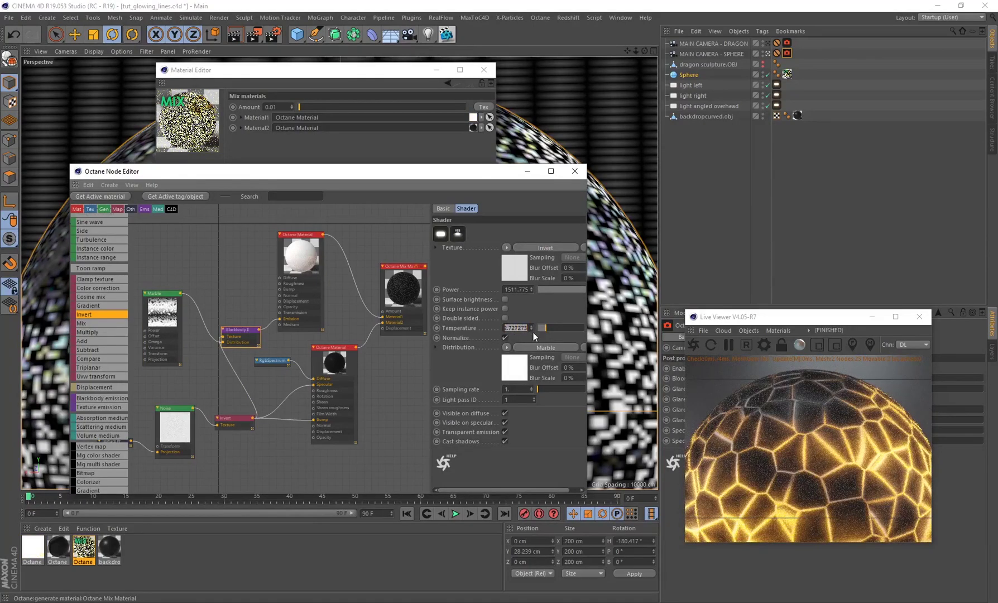
key("Return")
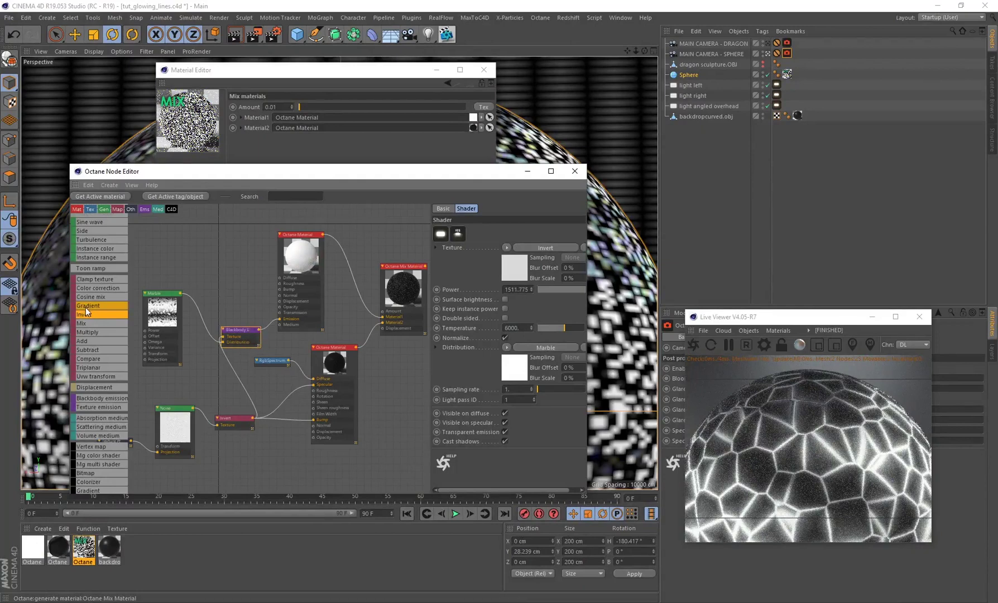
Insert a Gradient node between Invert and the Blackbody Texture input and add a knot slightly past the gradient's midpoint
left_click_drag(85, 307, 172, 339)
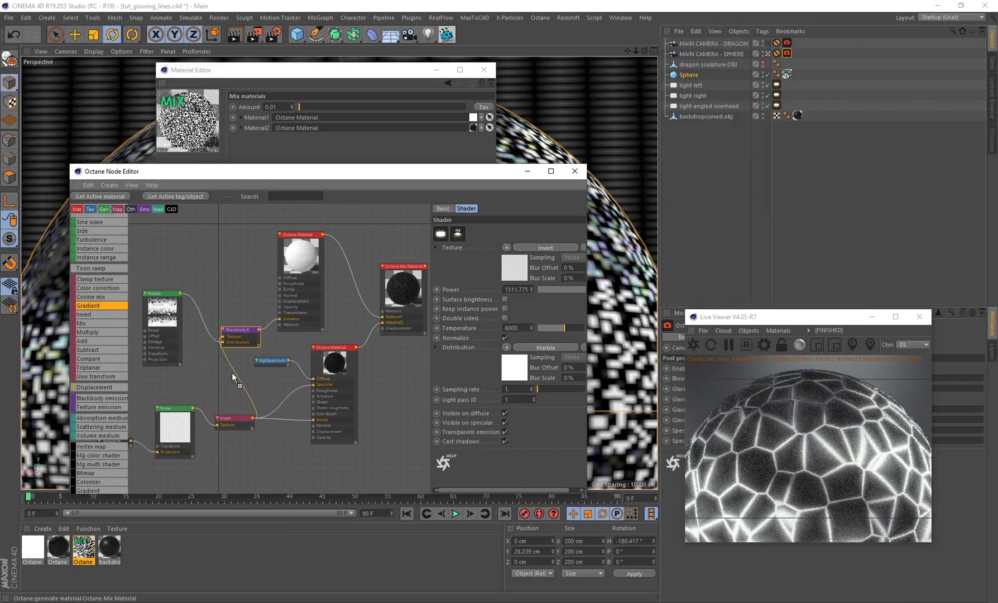
left_click_drag(234, 371, 234, 390)
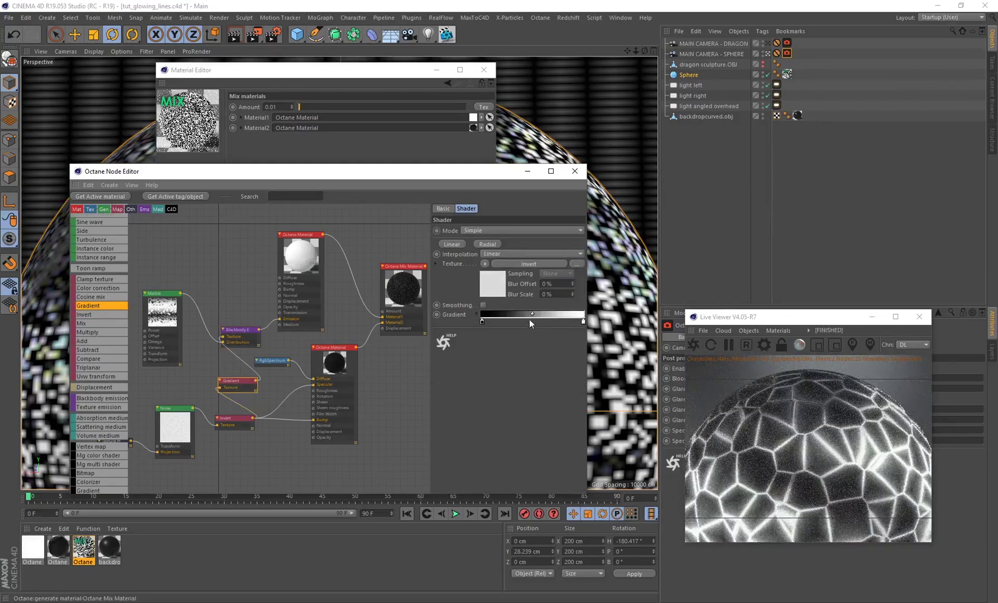
left_click(482, 321)
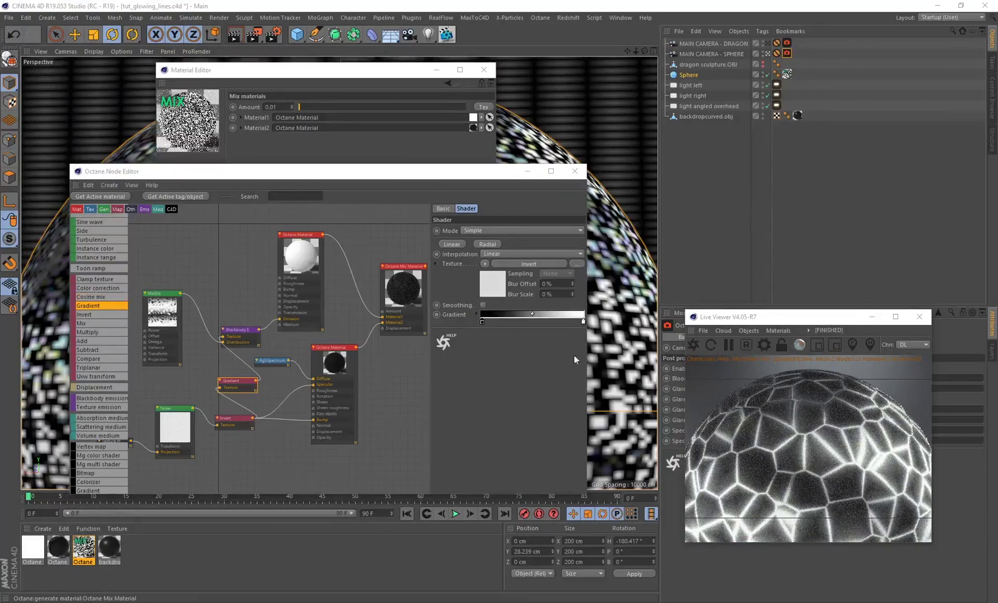
left_click(544, 321)
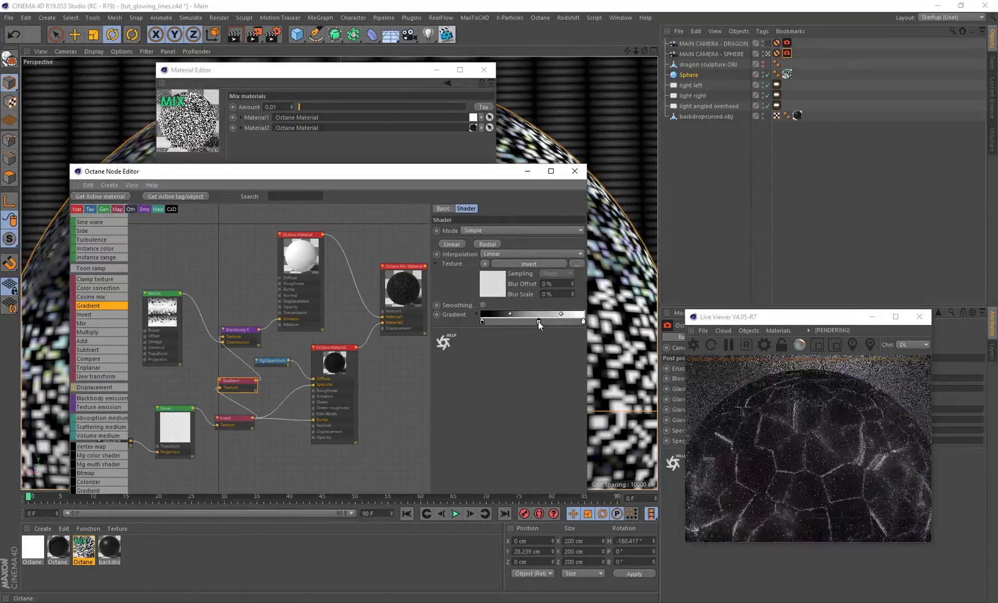
left_click_drag(544, 321, 543, 322)
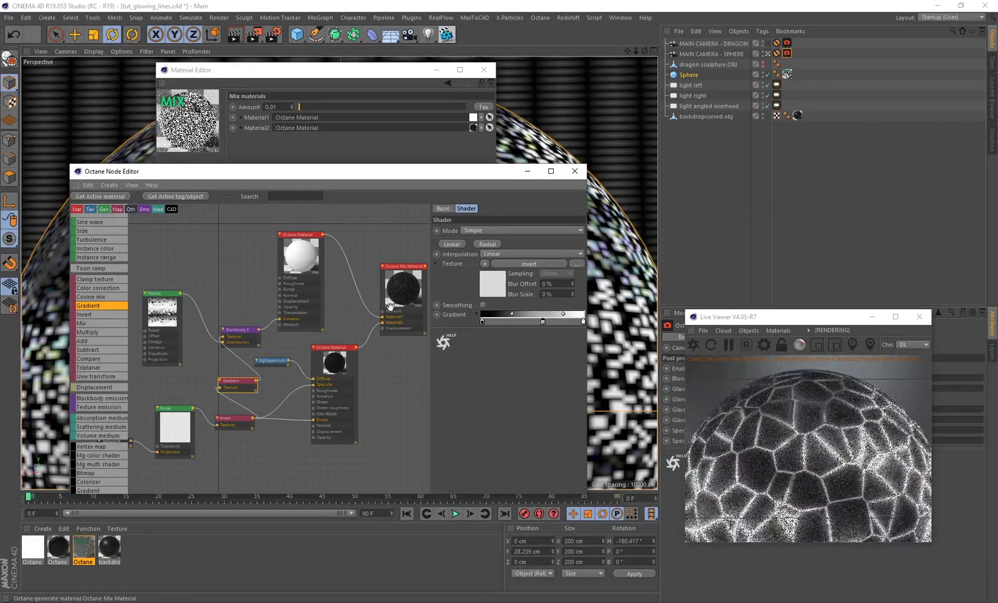
Set the gradient's middle knot to an orange with hue 23°, saturation 74% and value 73%
double_click(542, 321)
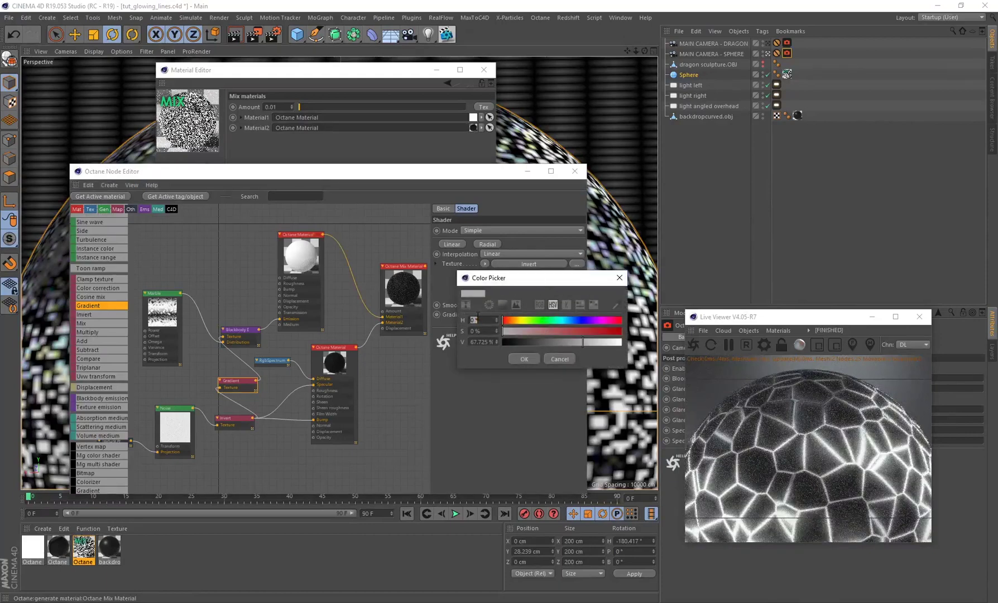
type("25")
left_click(474, 330)
type("7")
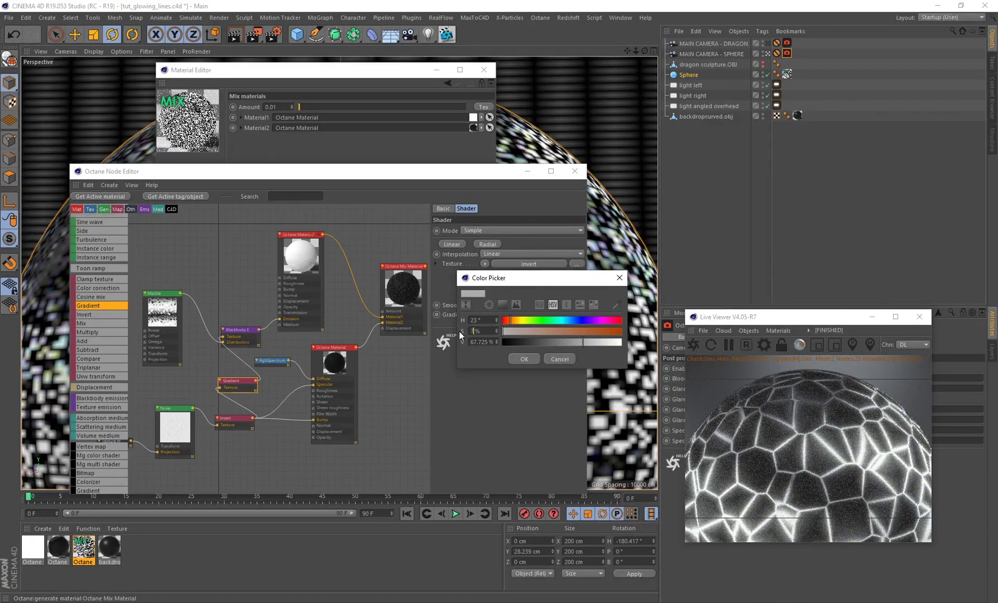
type("4")
key("Tab")
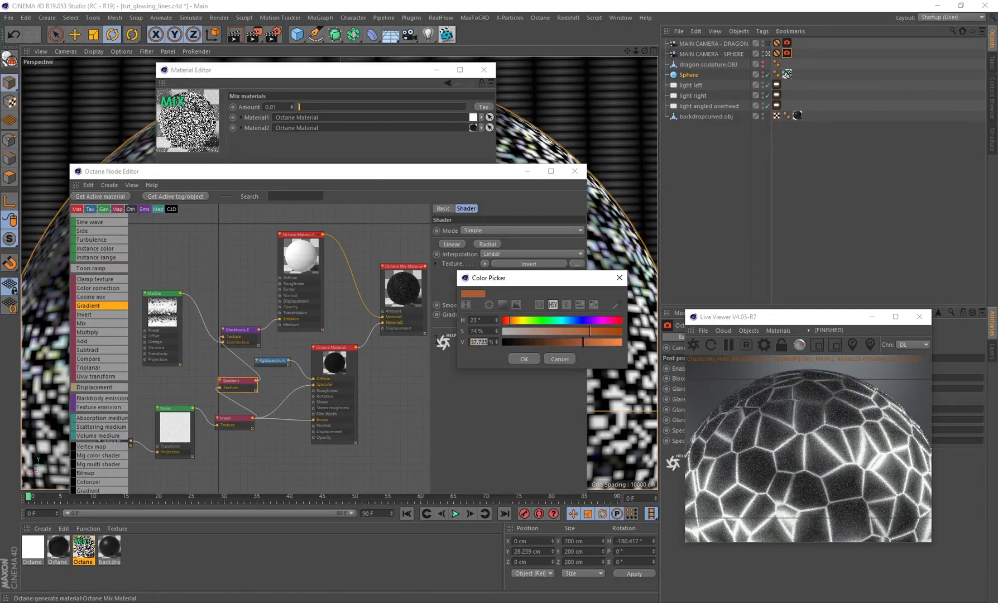
type("73")
left_click(525, 359)
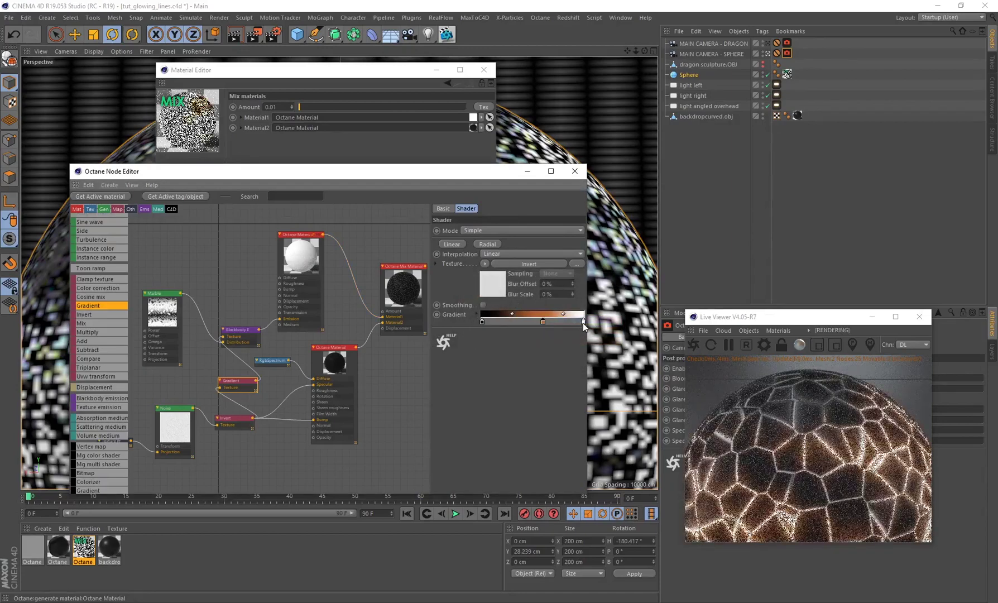
Set the gradient's white end knot to a yellow with hue 47°, saturation 74% and value 100%
double_click(582, 323)
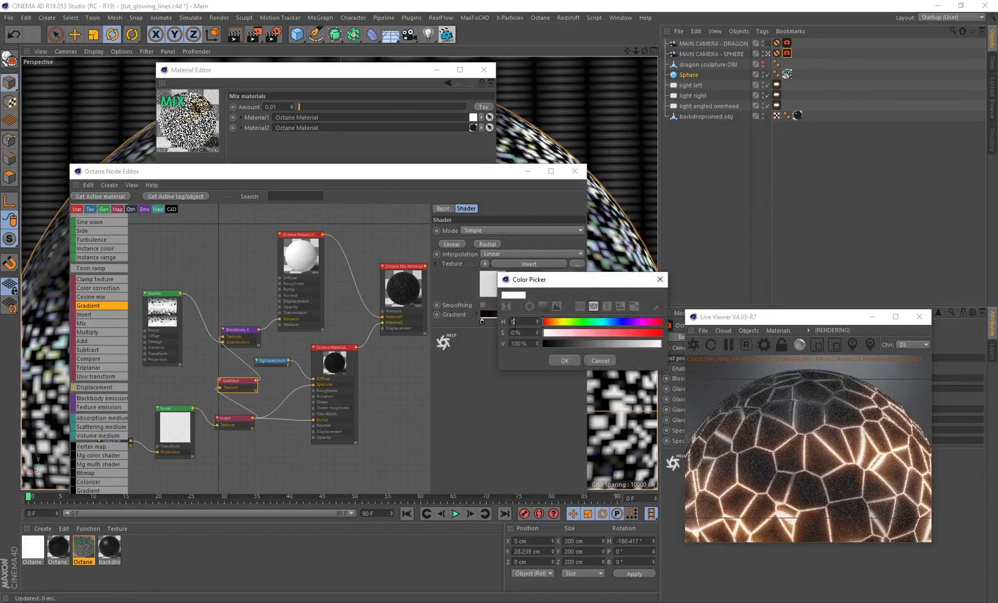
type("47")
key("Tab")
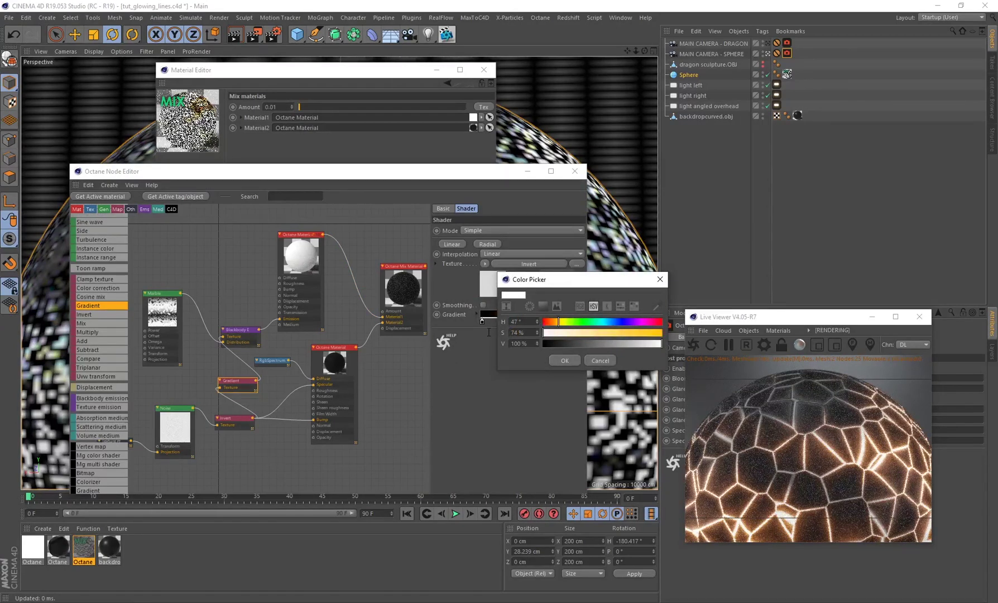
key("Tab")
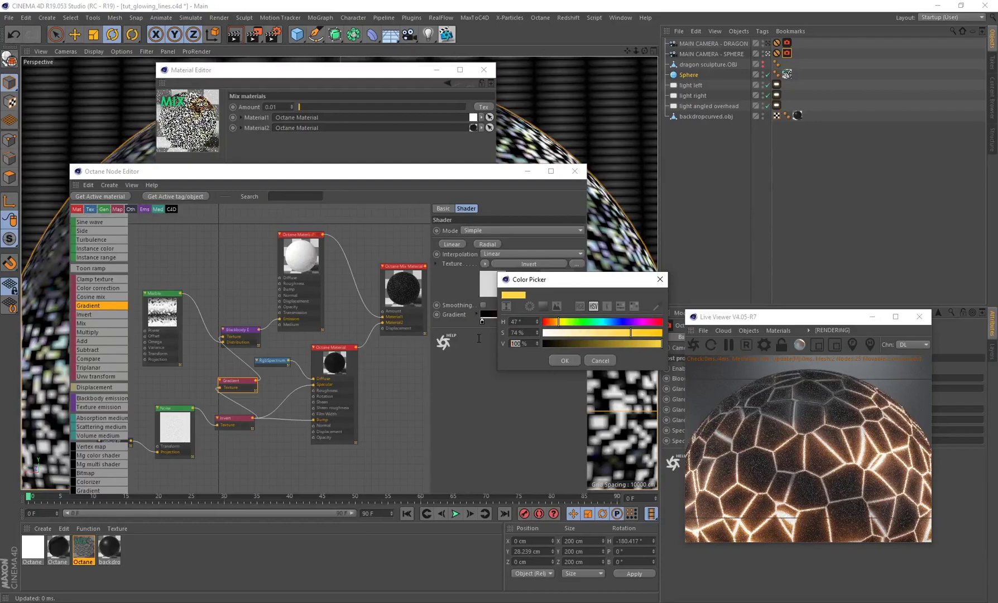
left_click(568, 361)
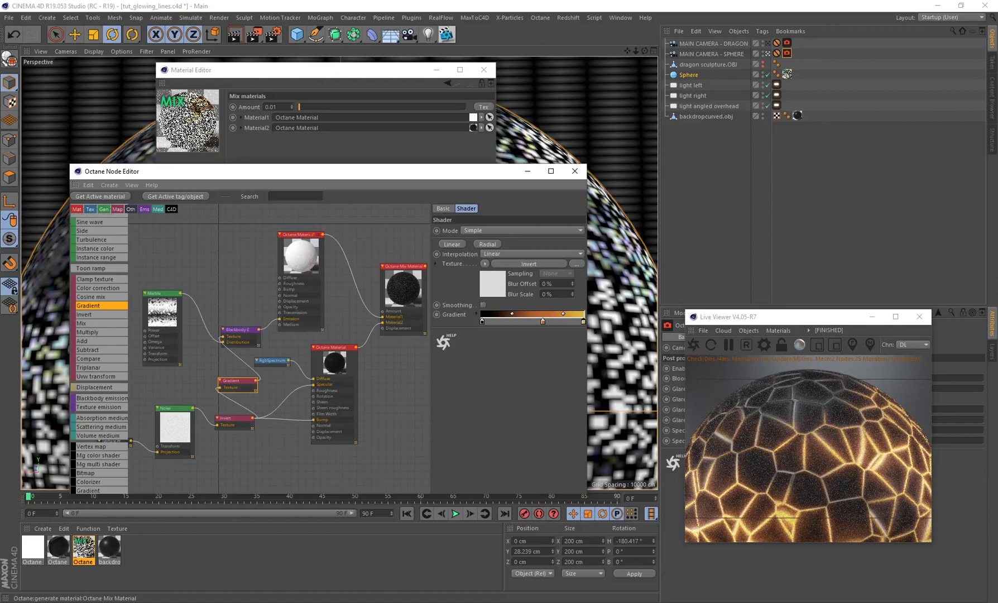
Set the Octane Mix Material's amount to about 0.058 and shift the glossy material node slightly
middle_click_drag(392, 250, 349, 250)
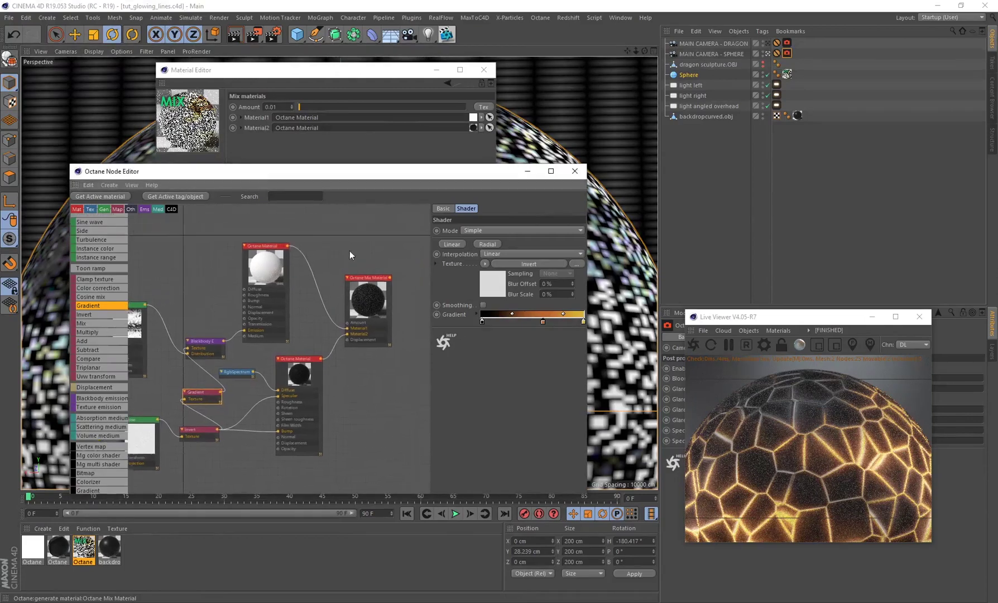
left_click(378, 298)
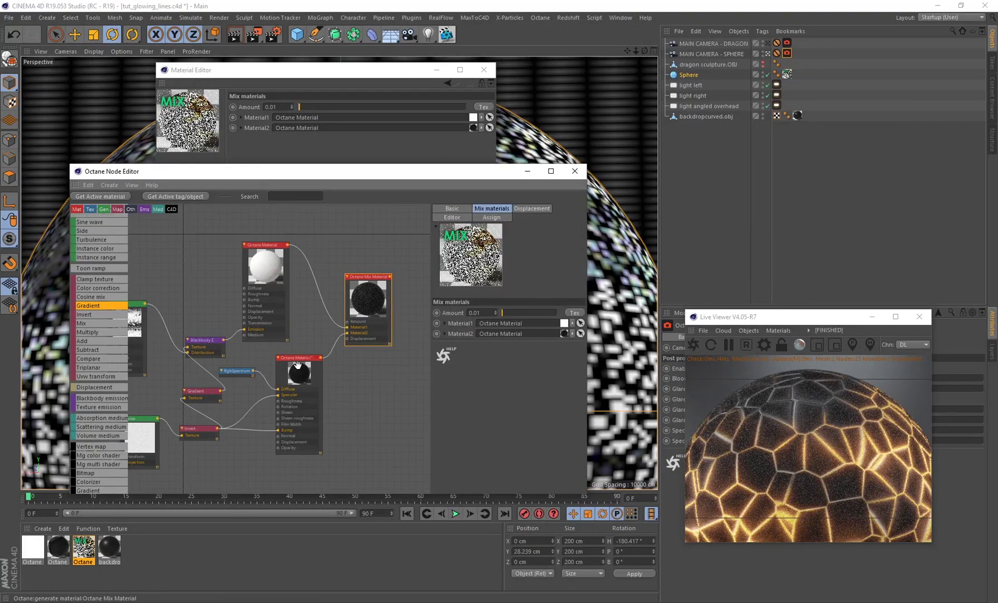
left_click_drag(297, 365, 304, 375)
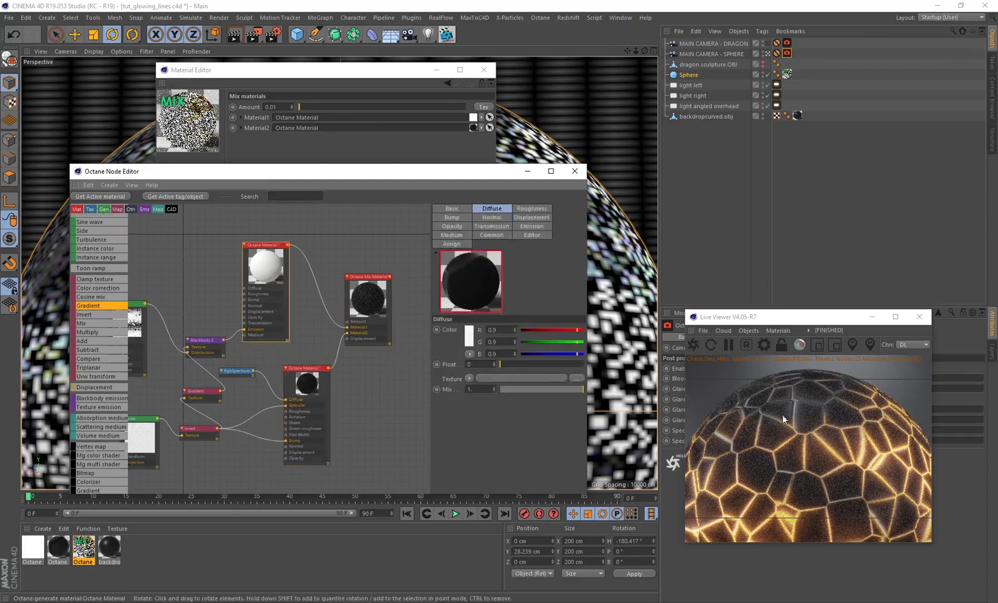
left_click(357, 308)
left_click(505, 313)
left_click_drag(504, 314, 505, 314)
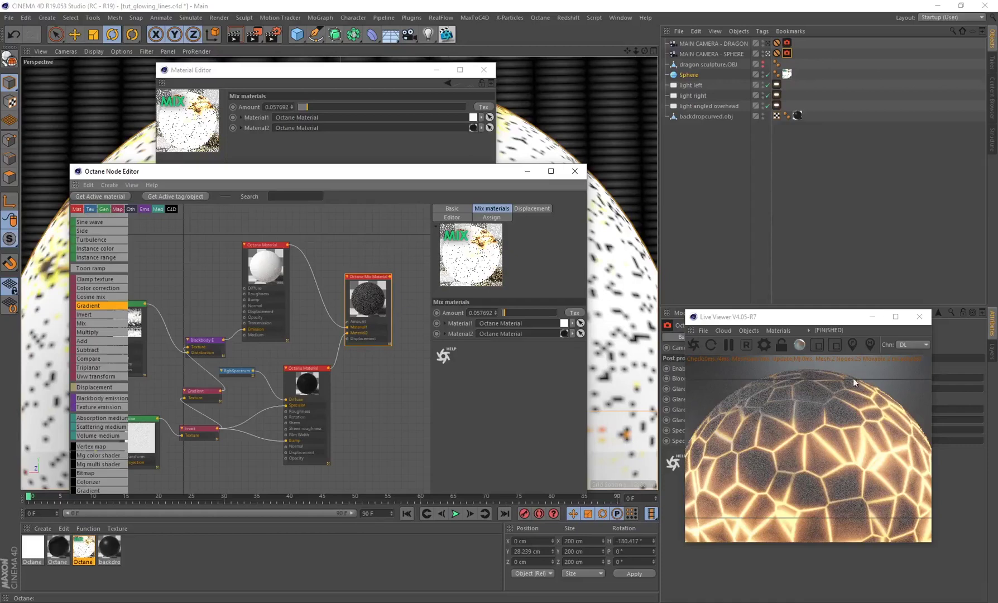
Set the Octane Mix Material's amount to 0.01
left_click(305, 389)
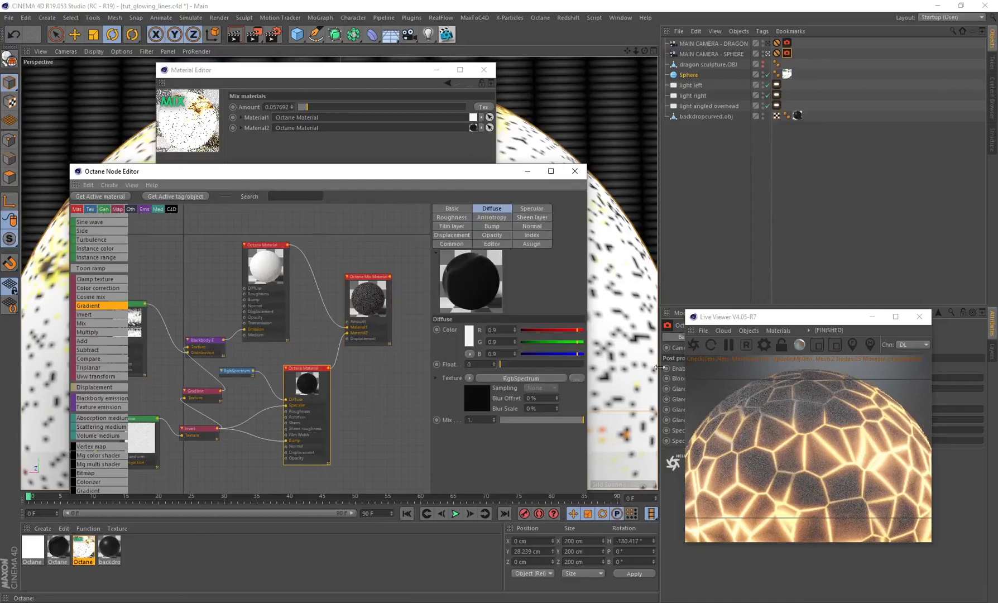
left_click(388, 329)
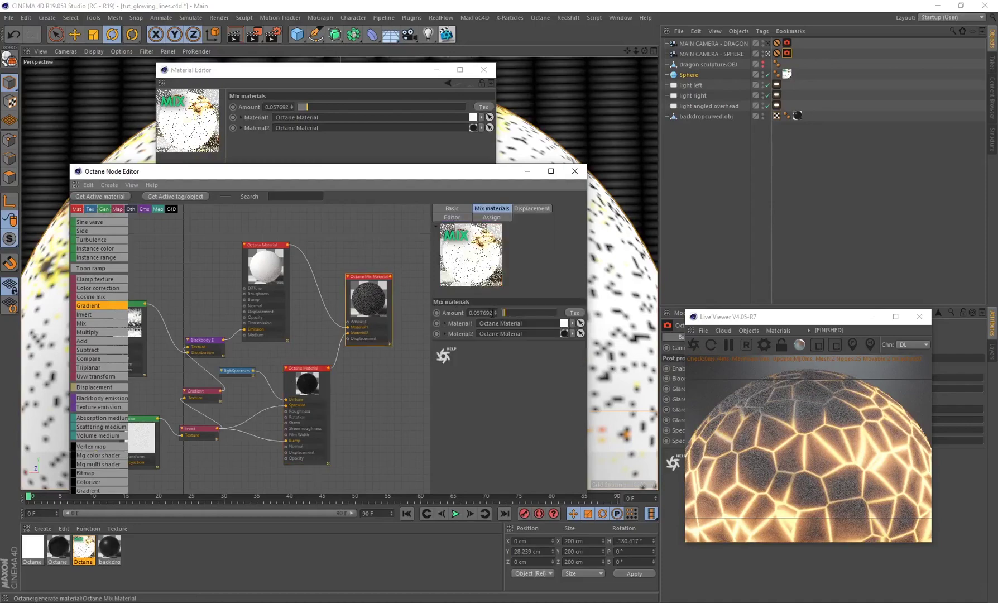
left_click(480, 312)
type("0.01")
key("Return")
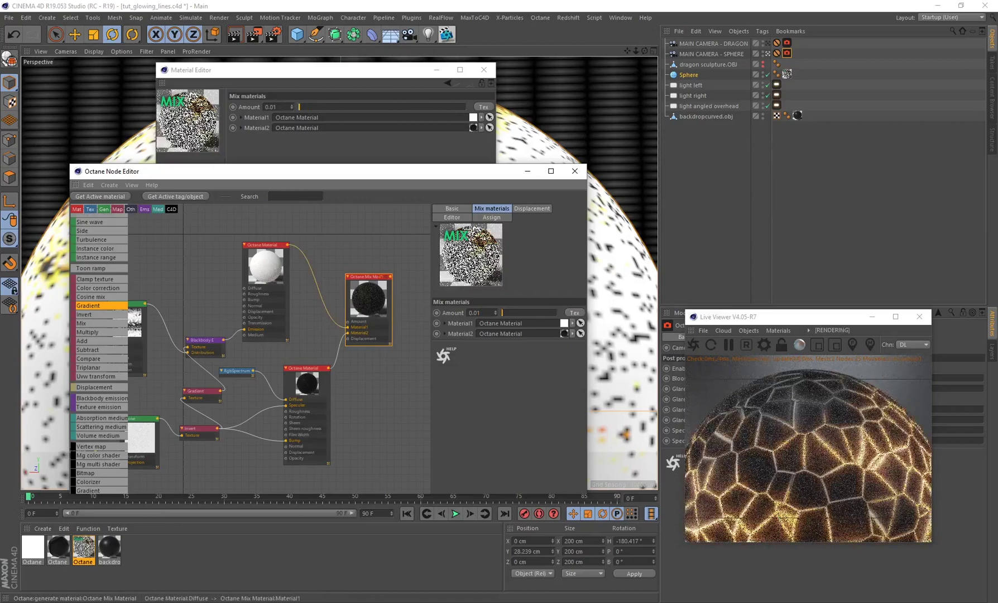
Check the Direct Lighting kernel's maximum samples in the Octane Settings
left_click(764, 344)
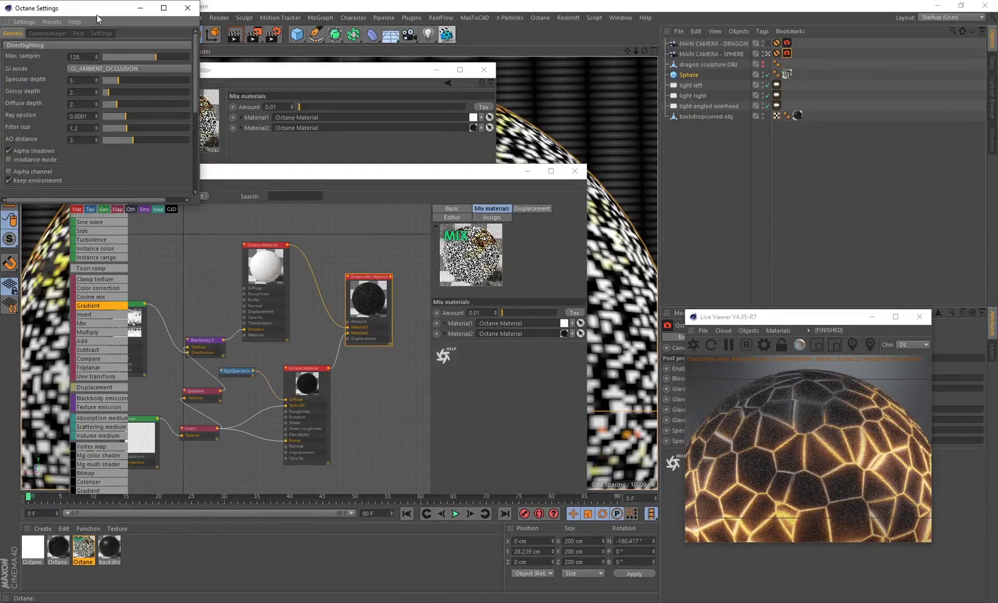
left_click_drag(96, 15, 532, 289)
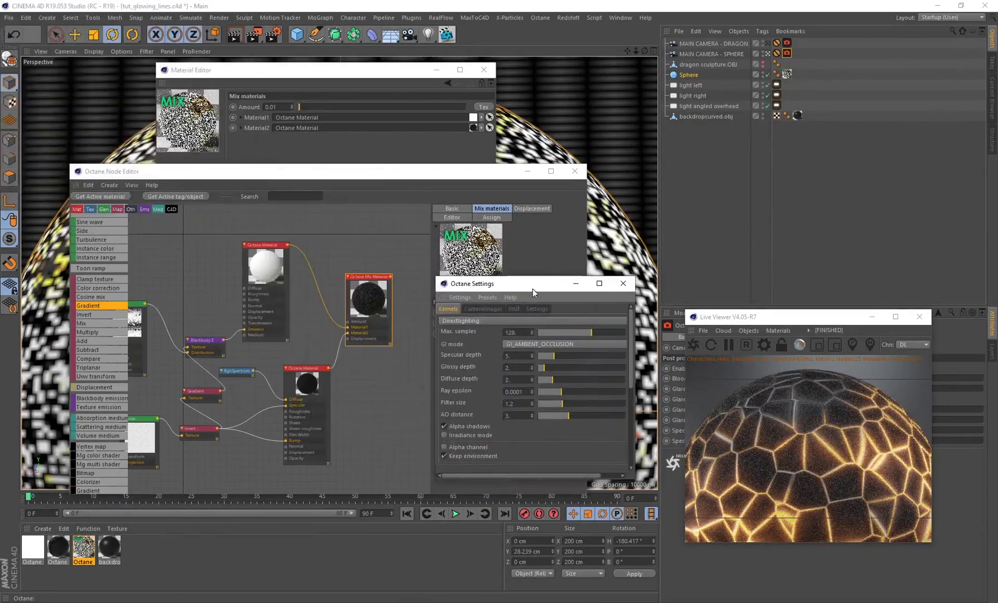
left_click(764, 344)
left_click(517, 332)
left_click(623, 286)
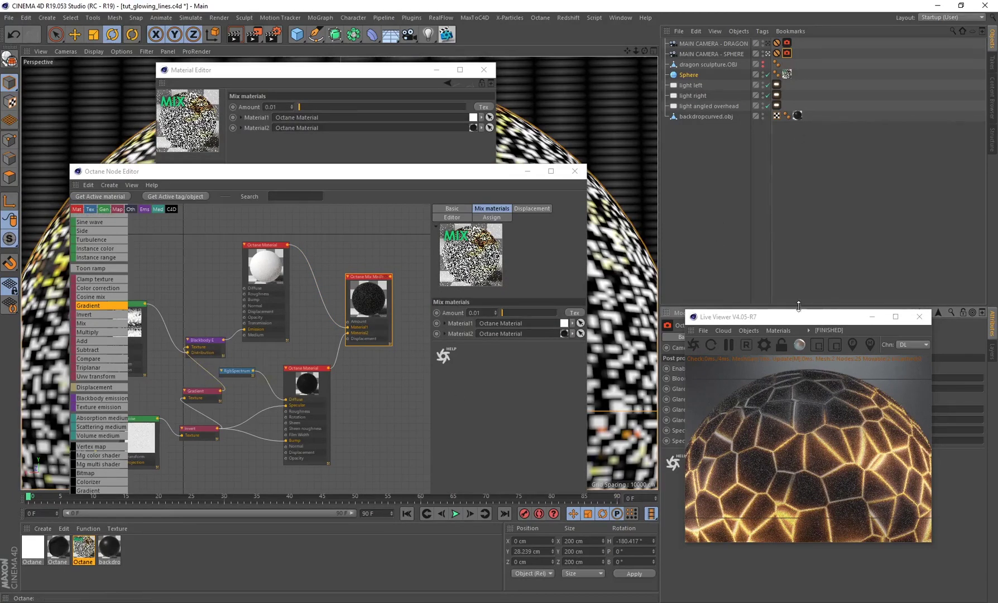
Set the camera imager response to Linear on the sphere camera's Octane tag
left_click_drag(754, 317, 517, 250)
left_click(788, 54)
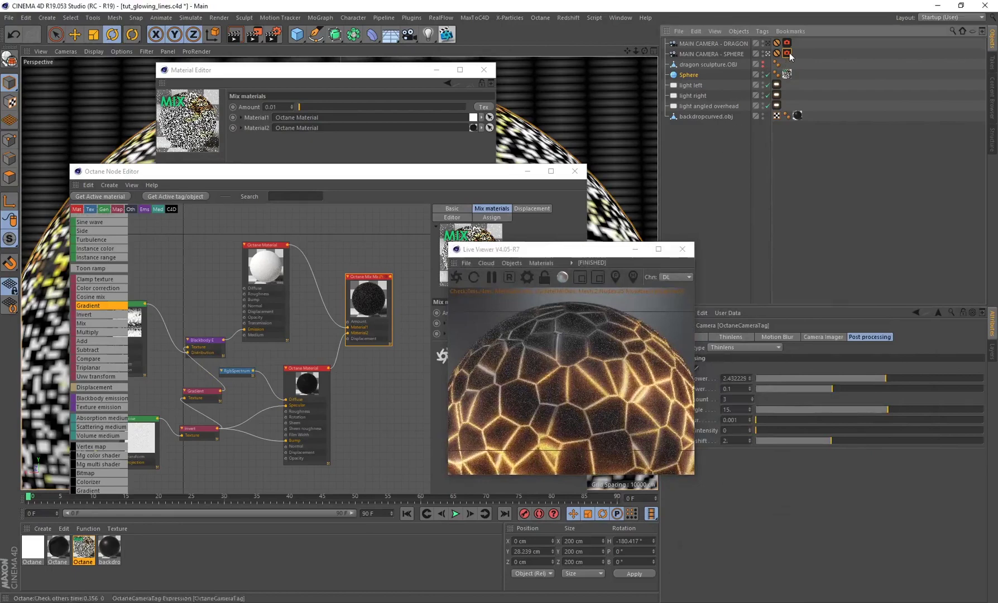
left_click_drag(578, 249, 510, 243)
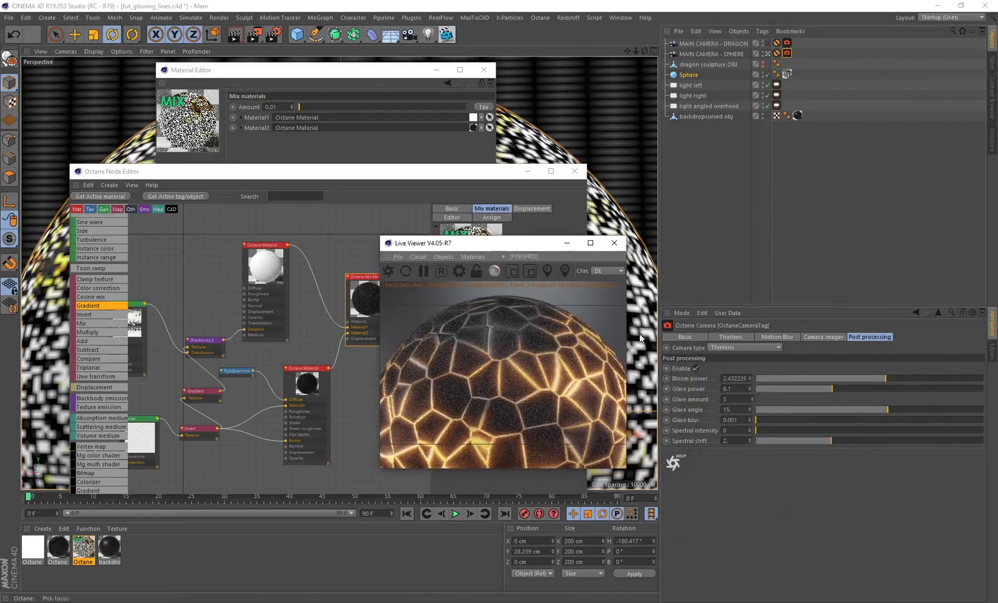
left_click(818, 337)
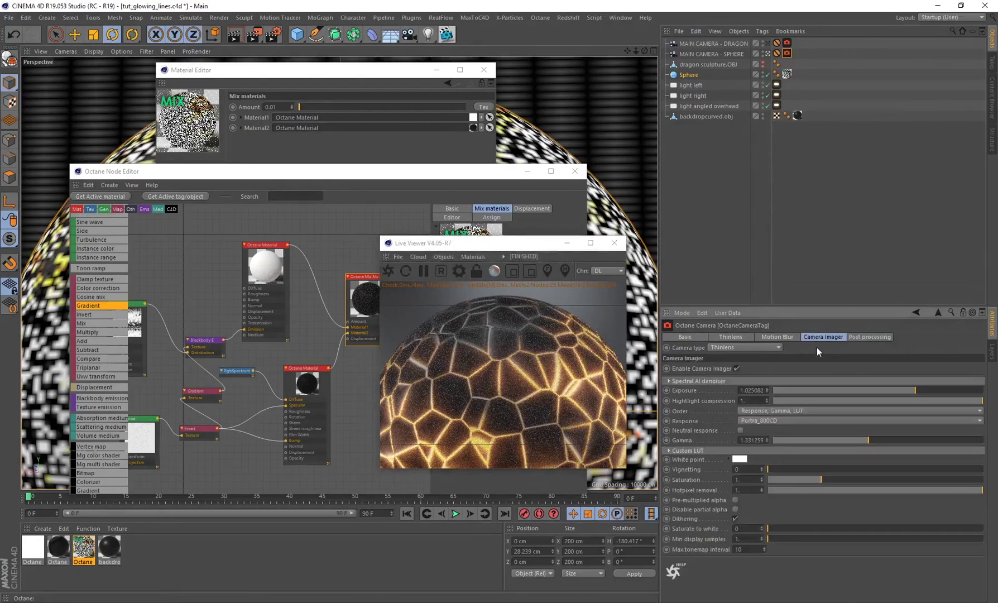
left_click(755, 427)
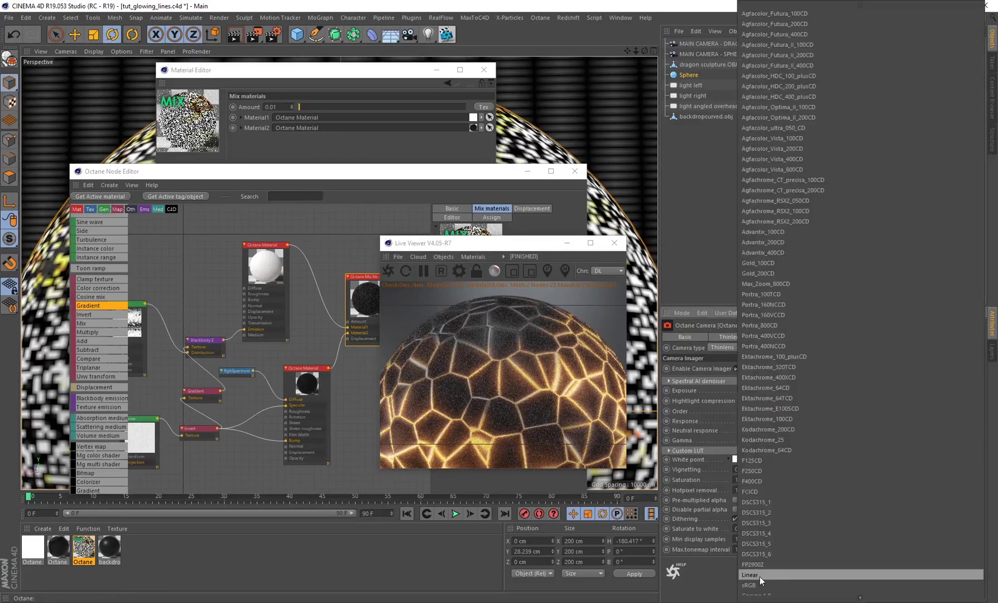
left_click(759, 574)
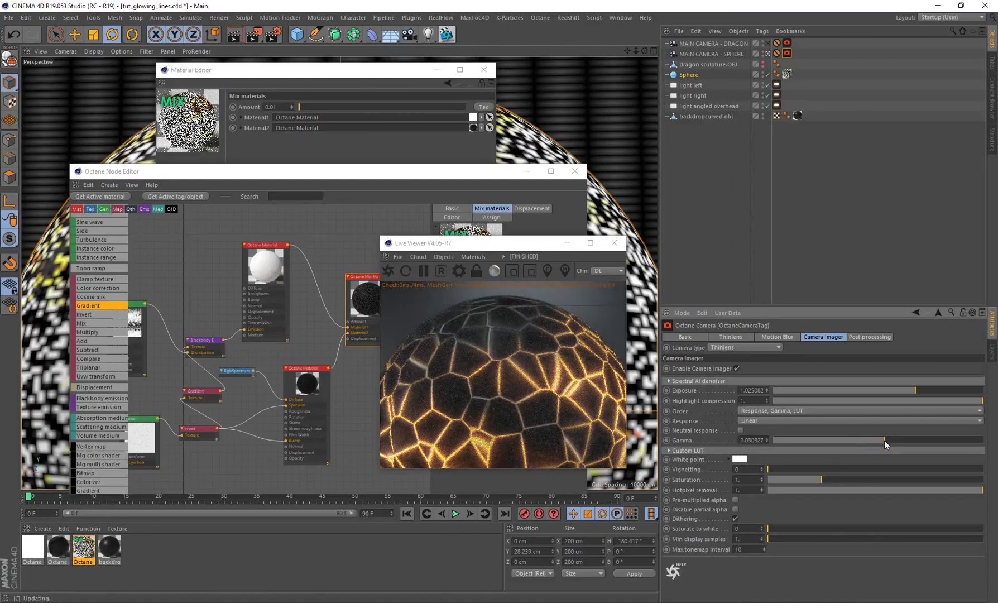
Adjust the sphere camera's imager exposure to about 1.26 and gamma to about 1.89
left_click_drag(885, 443, 885, 444)
left_click_drag(917, 390, 920, 389)
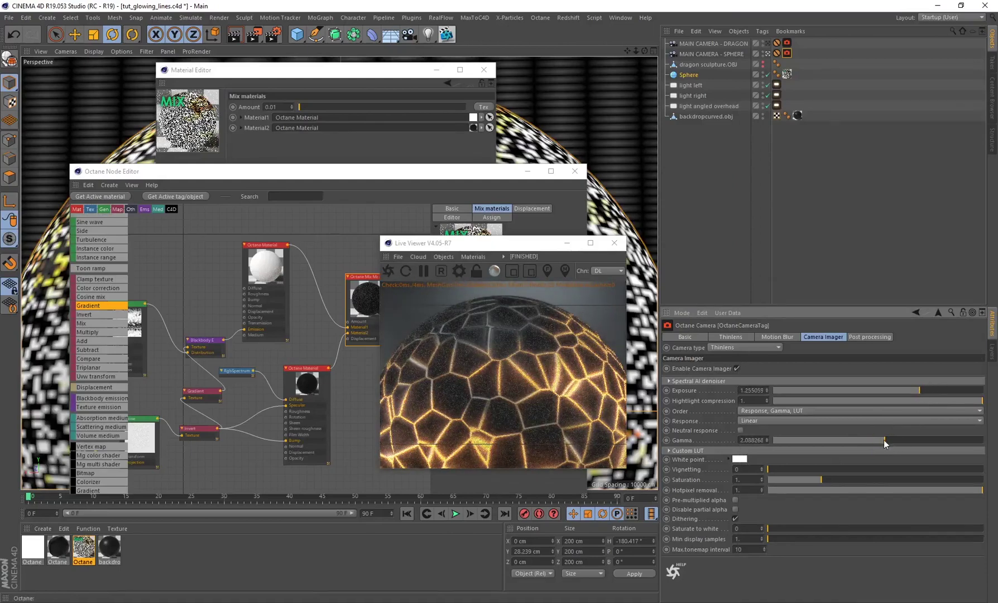
left_click_drag(884, 440, 881, 442)
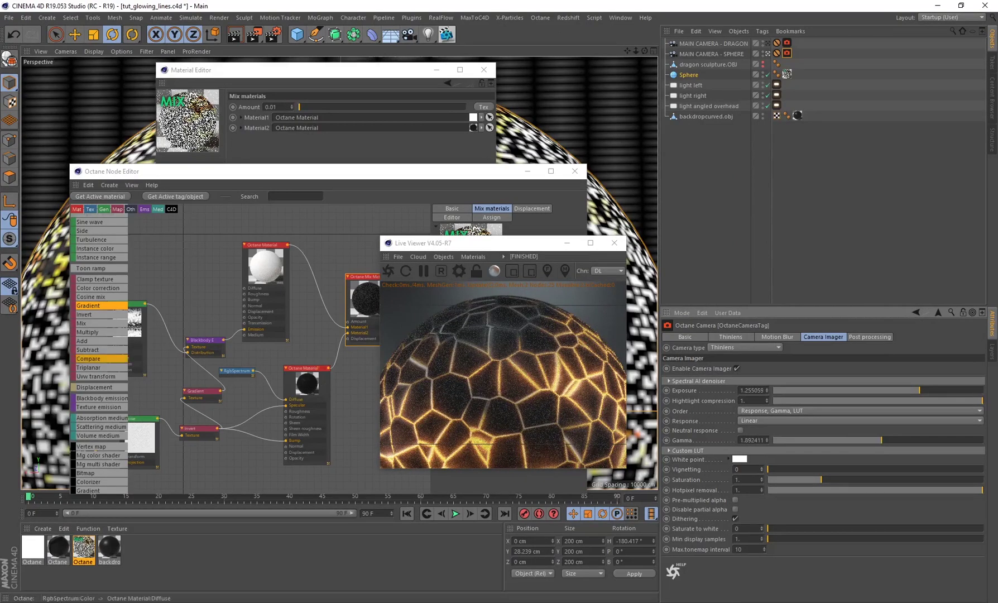
Move the Live Viewer clear of the viewport's centre and close the node editor and material editor
left_click_drag(474, 243, 721, 243)
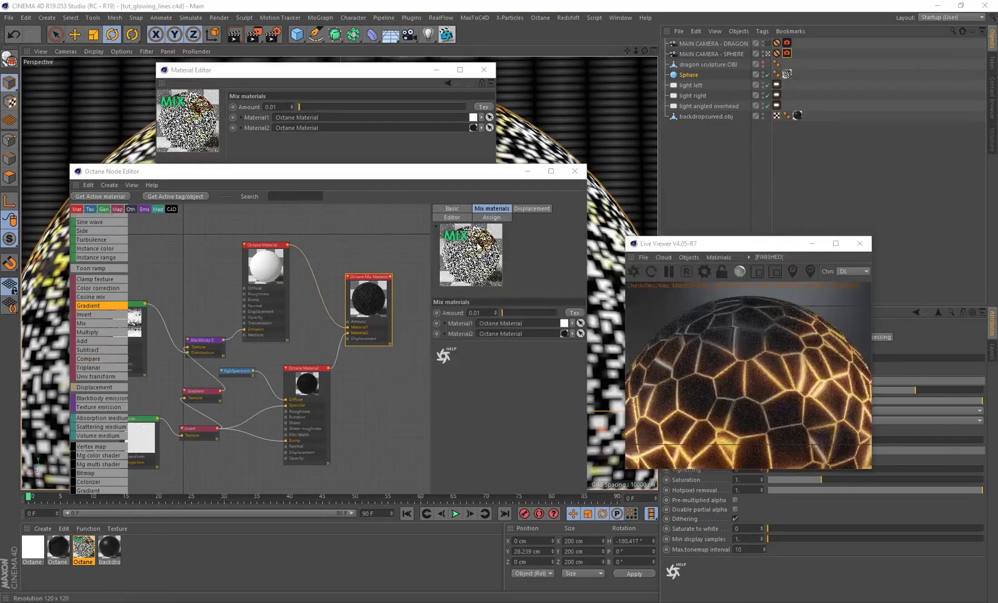
left_click(574, 171)
left_click(483, 69)
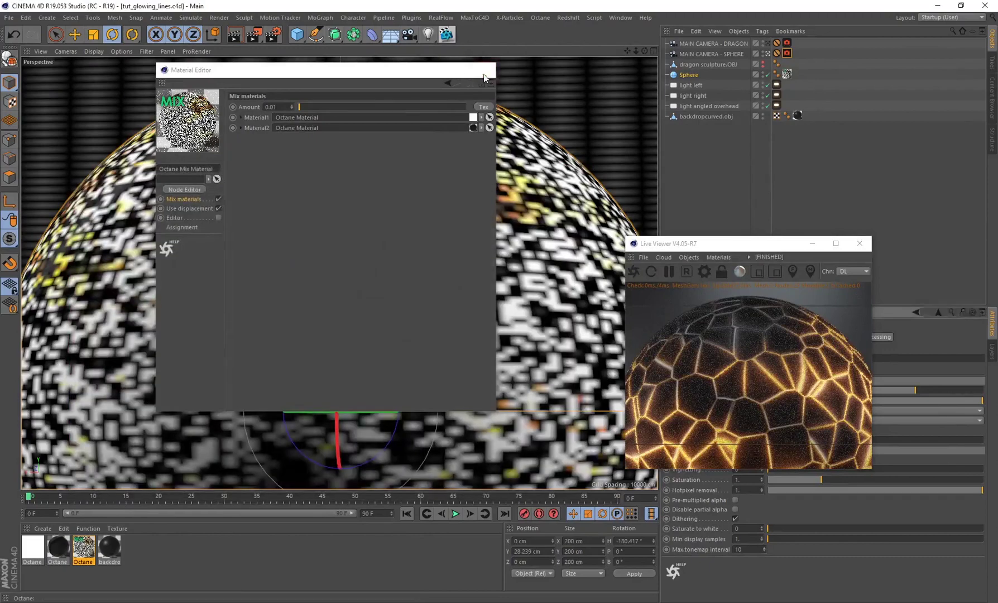
Replace the sphere with the dragon sculpture in its camera view and apply the Octane Mix Material to the dragon
left_click(763, 75)
left_click(763, 65)
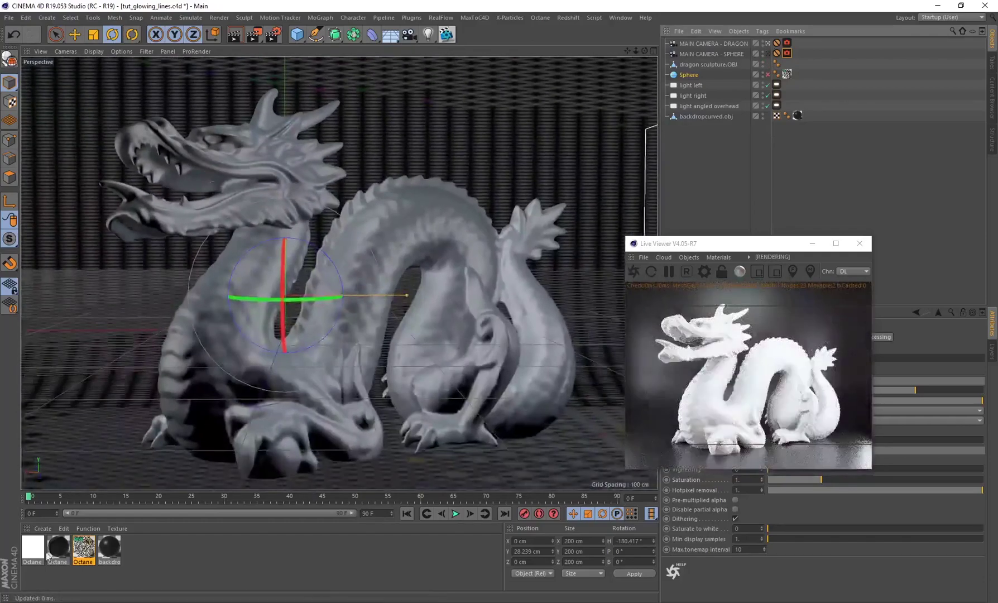
left_click_drag(84, 549, 333, 357)
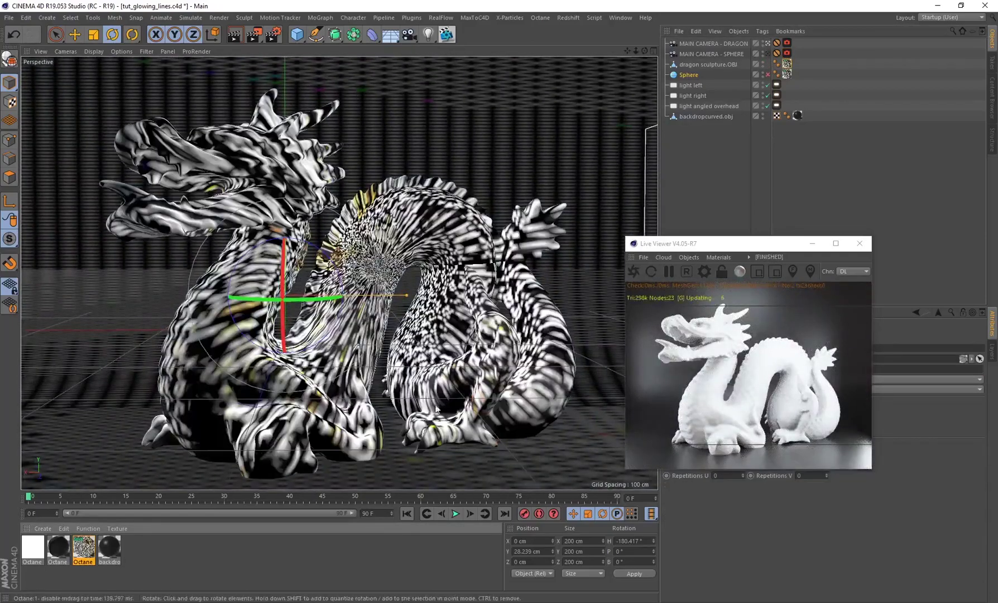
left_click_drag(626, 237, 397, 77)
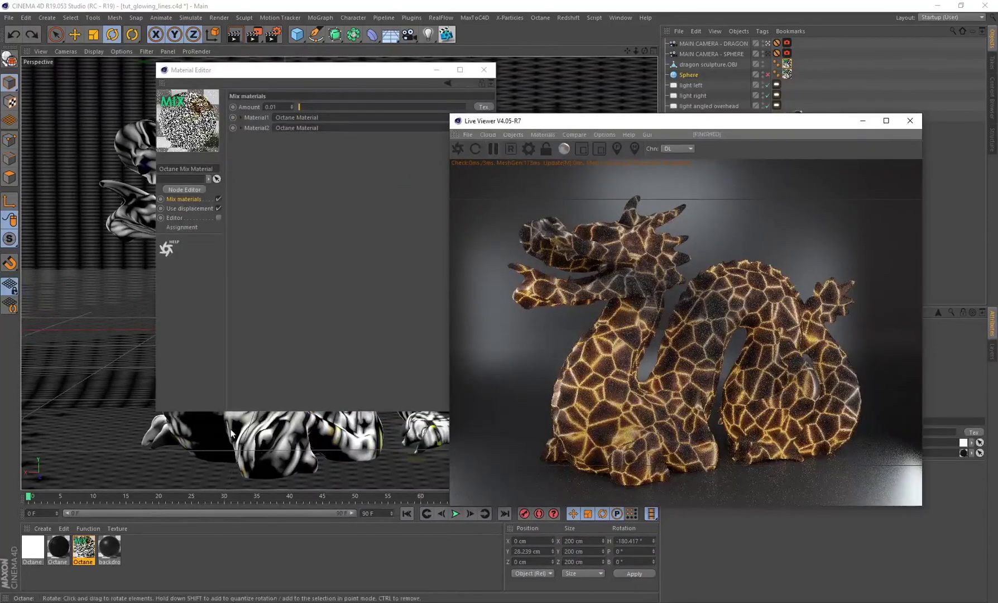
Try the Turbulence type on the mix material's Noise node and return it to Chips
left_click(181, 189)
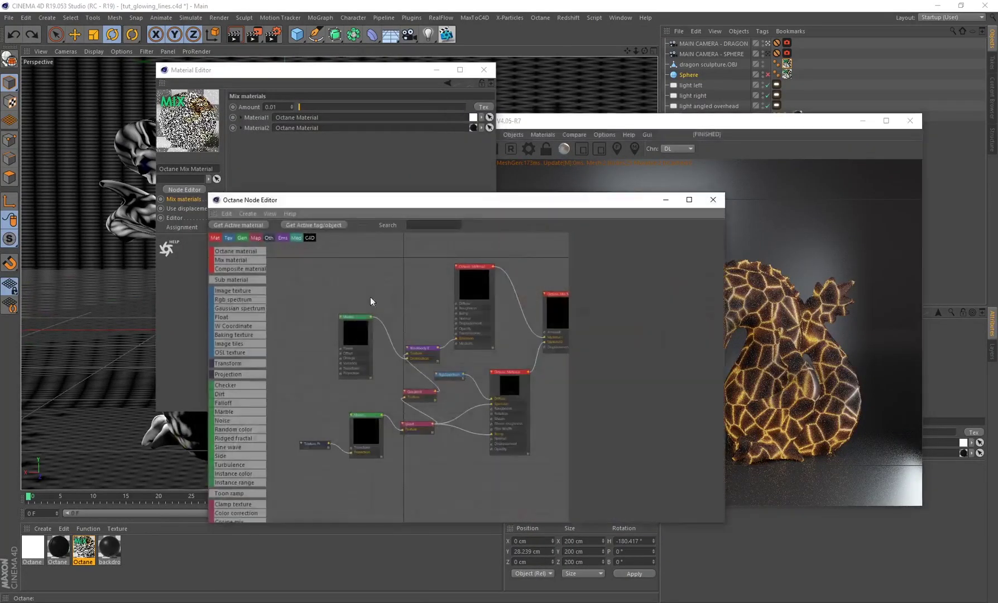
left_click(365, 432)
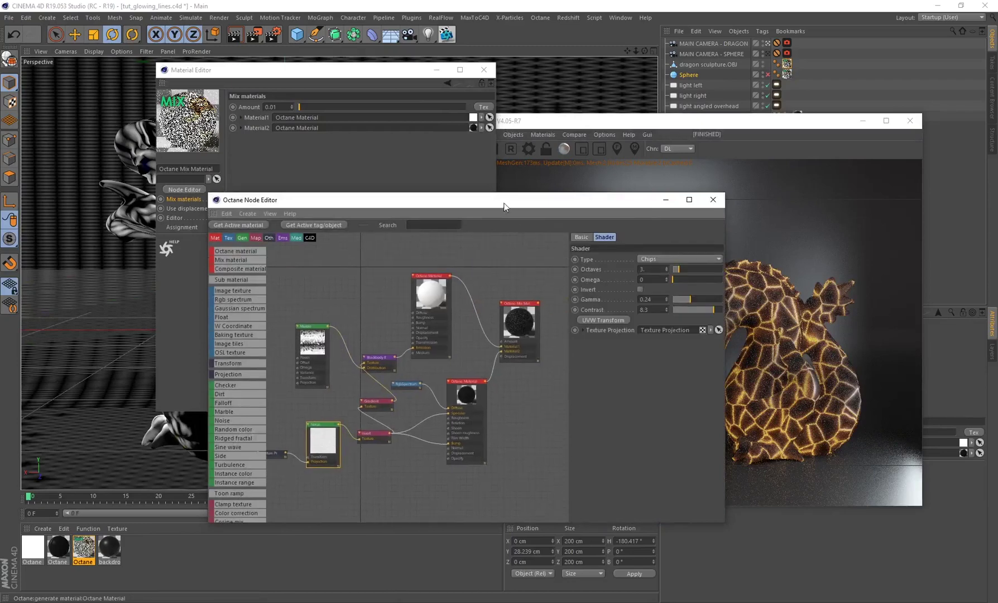
left_click_drag(503, 200, 299, 197)
left_click(458, 256)
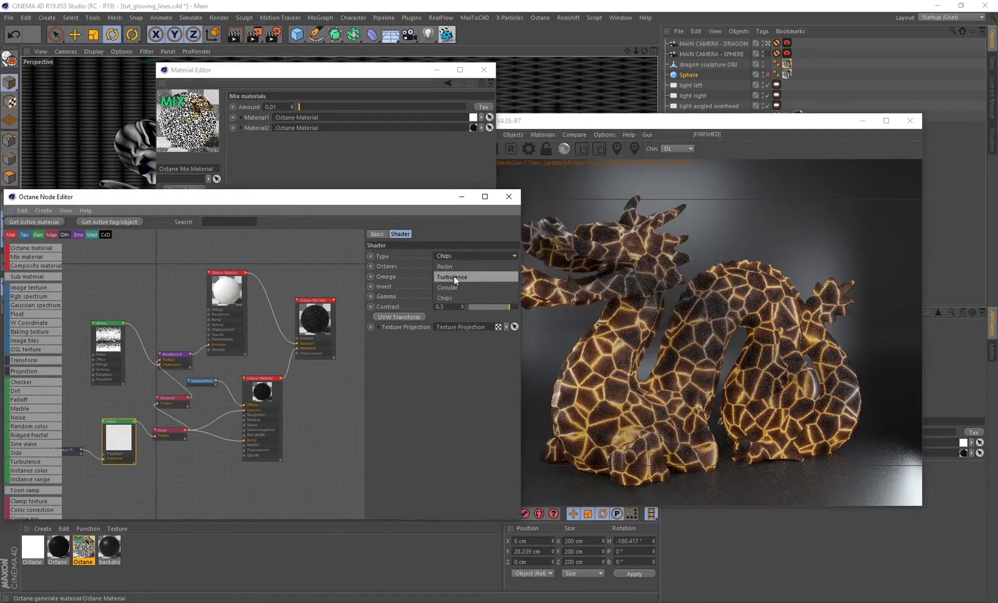
left_click(453, 277)
left_click_drag(540, 124, 554, 124)
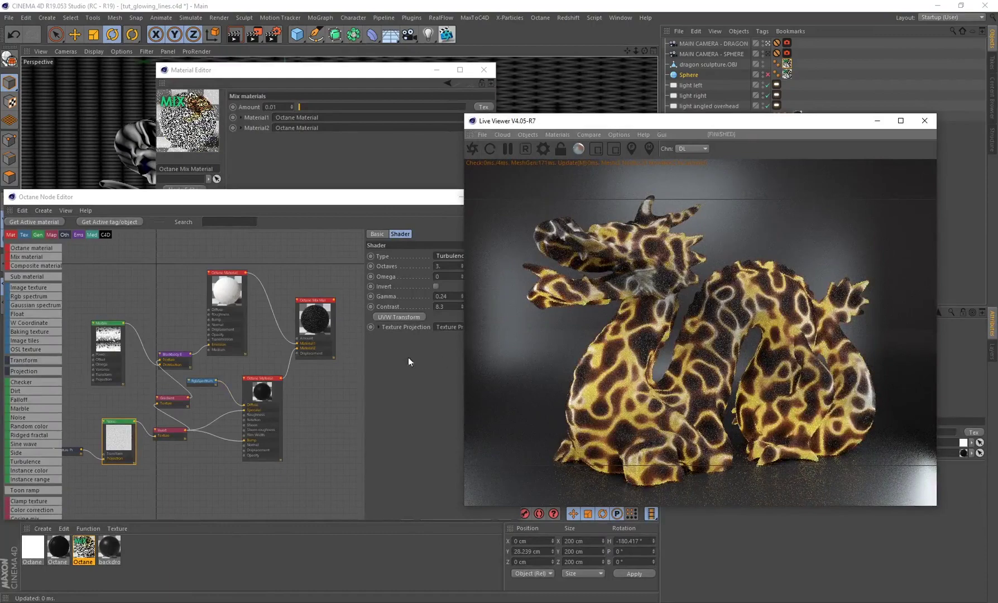
left_click(450, 256)
left_click(449, 275)
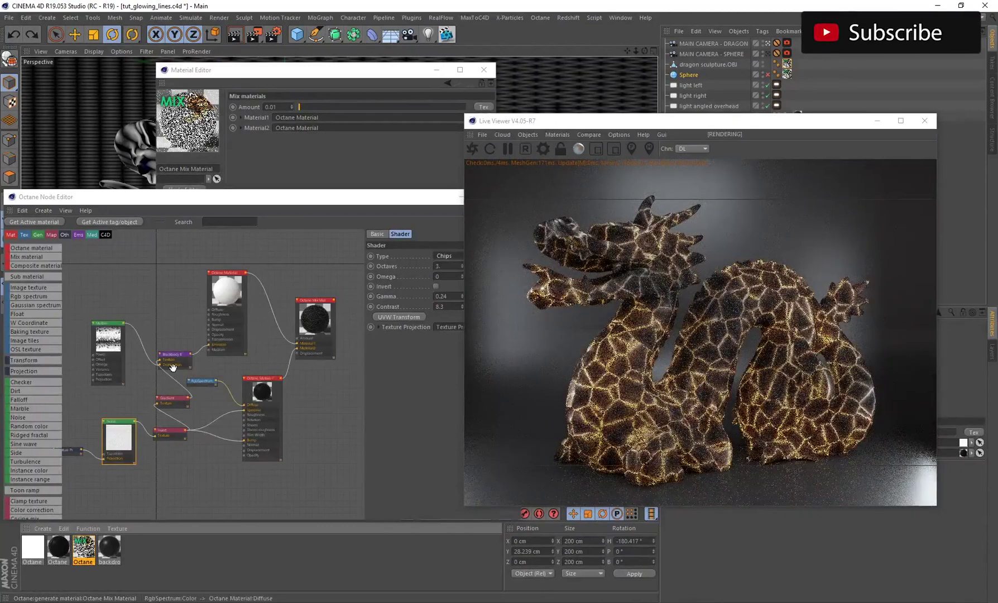
left_click(165, 299)
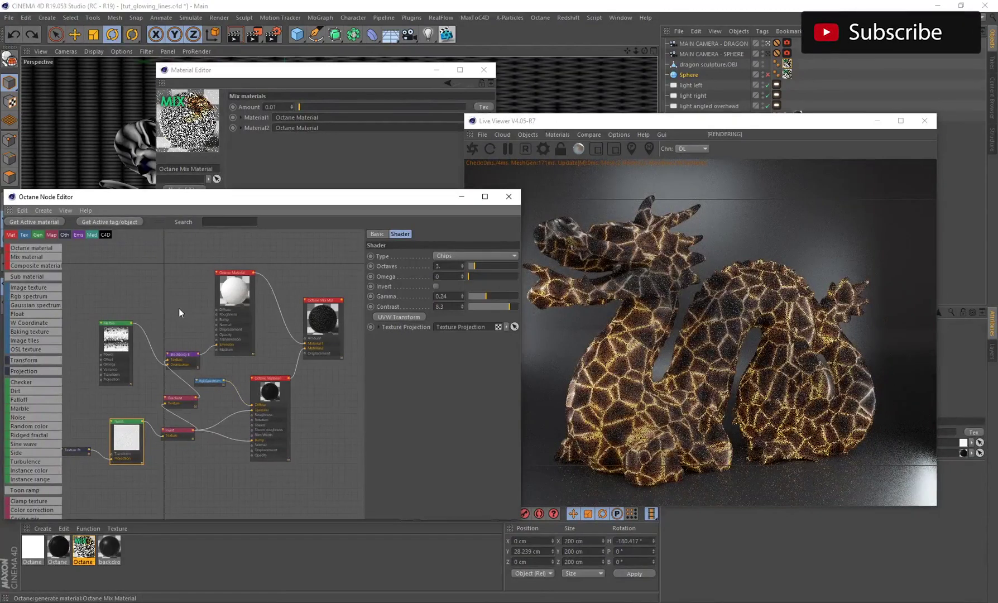
scroll(192, 322, "down", 3)
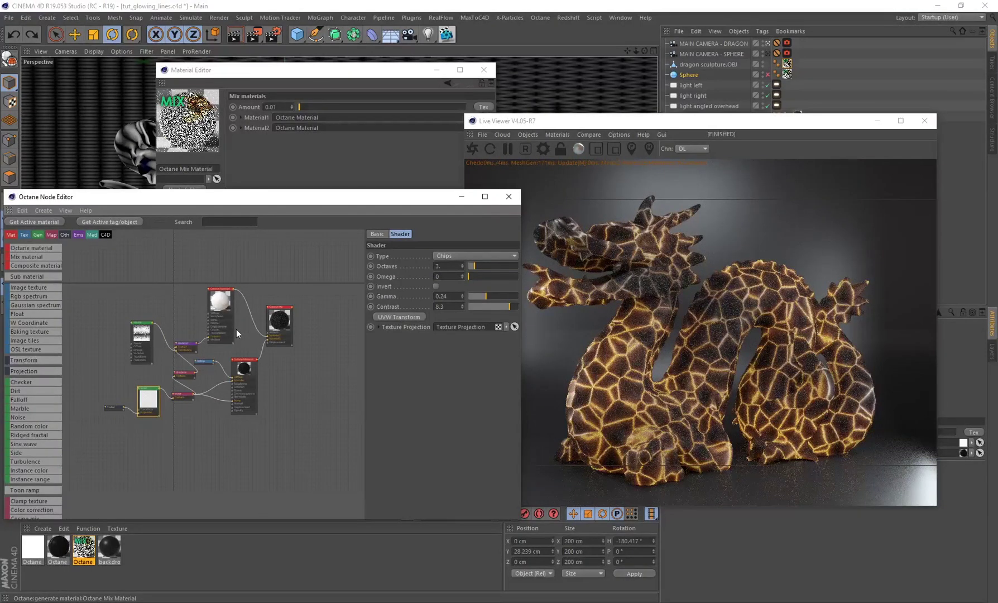
scroll(155, 370, "up", 2)
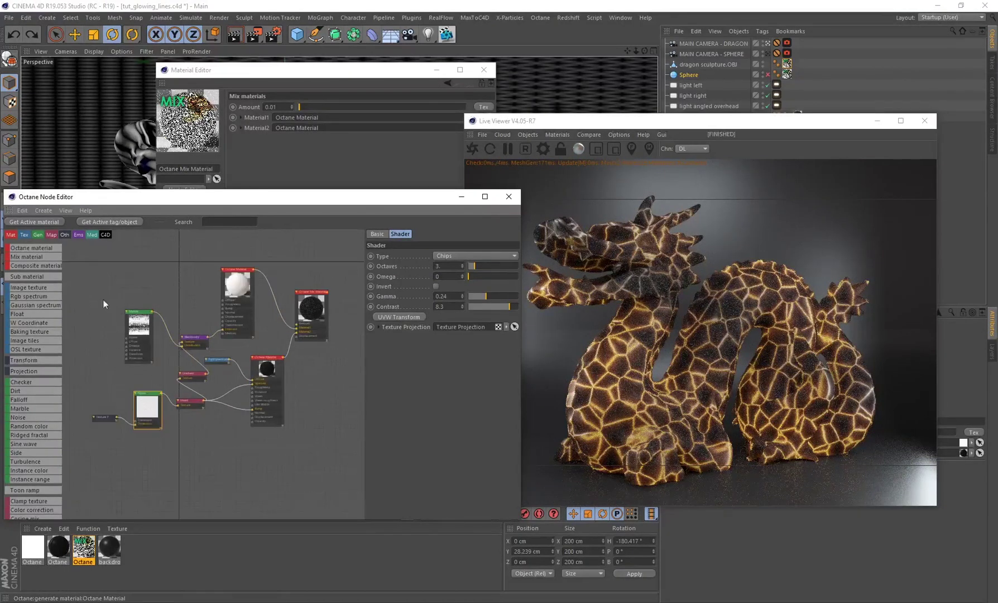